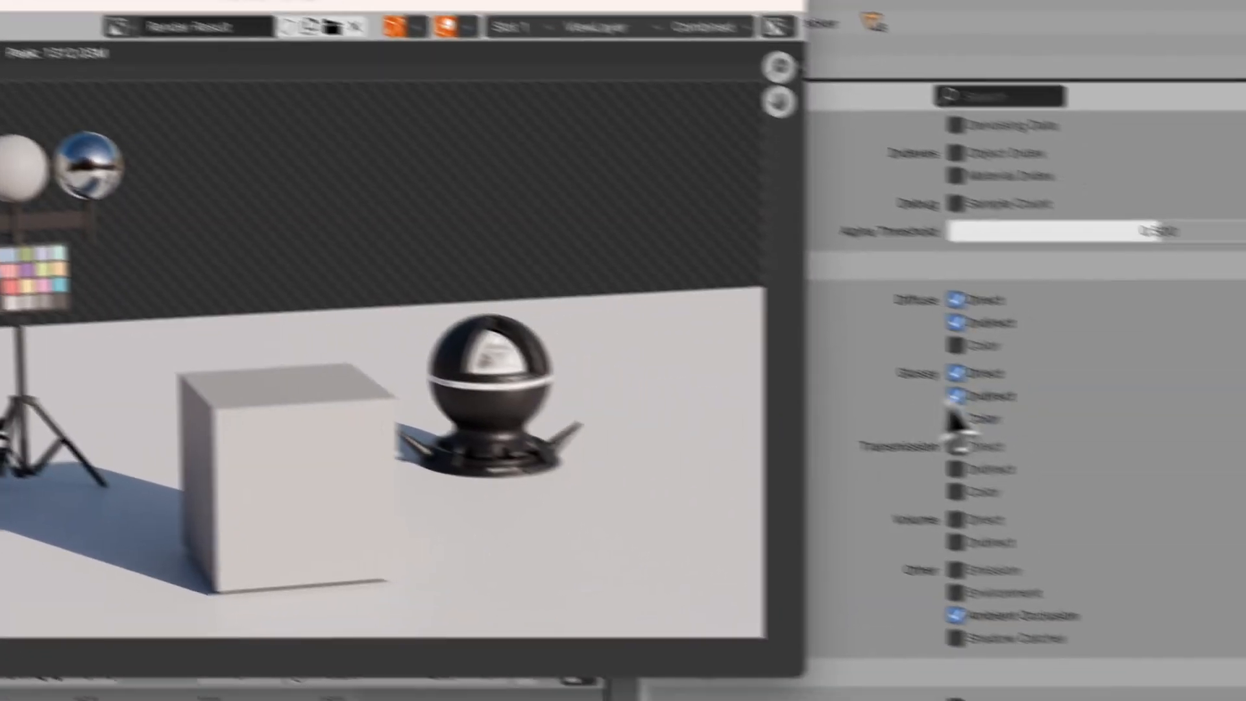
Review the render result and the passes enabled for the view layer in the Properties editor.
{"action": "scroll", "coordinate": [957, 419], "scroll_direction": "up", "scroll_amount": 10}
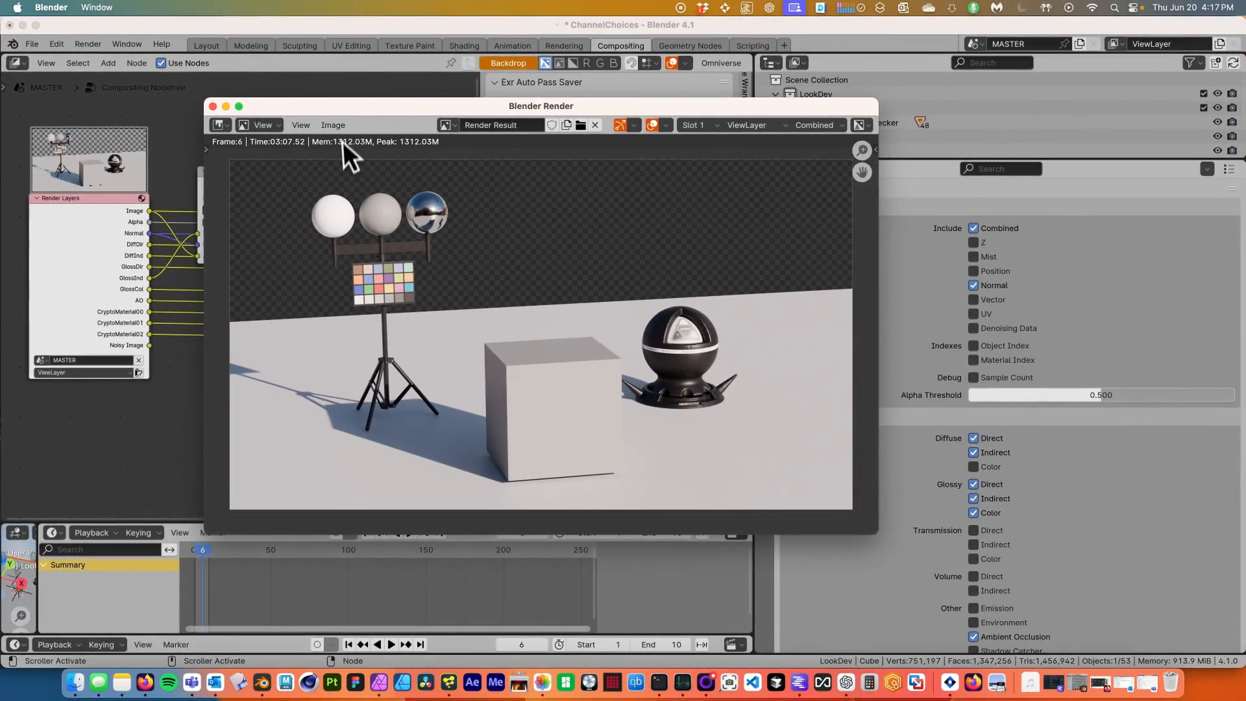
{"action": "left_click_drag", "start_coordinate": [300, 111], "coordinate": [563, 111]}
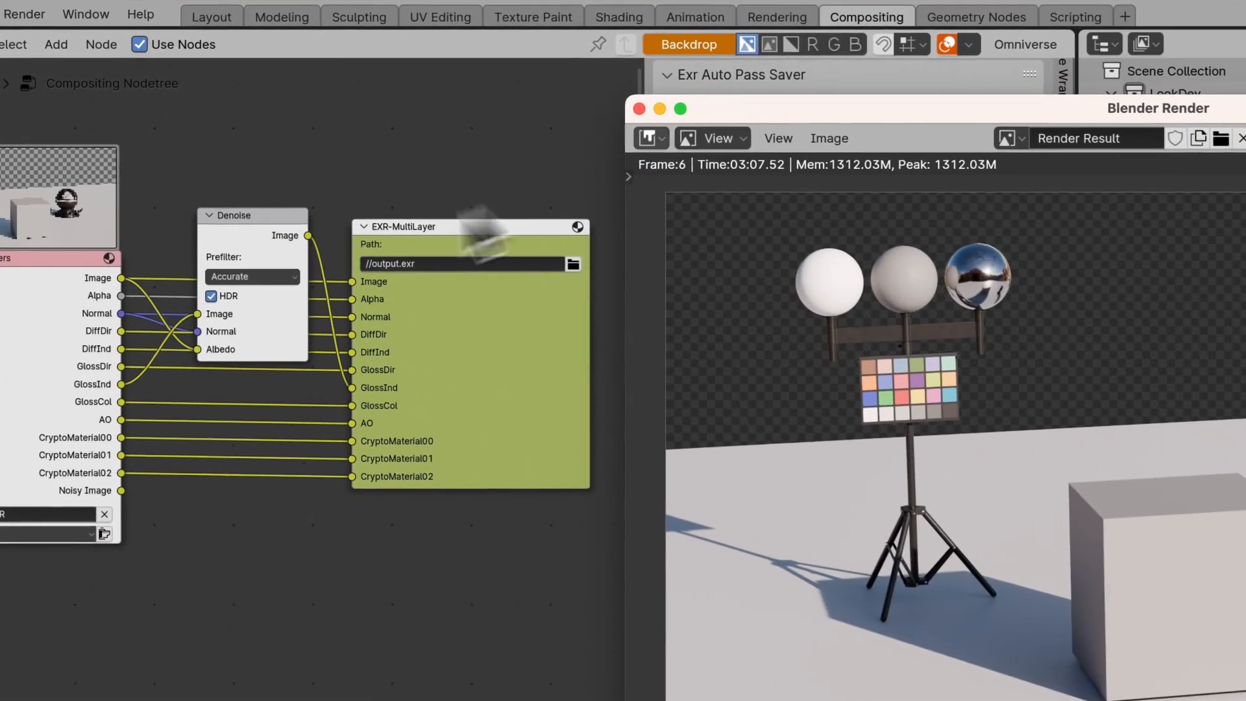
{"action": "left_click", "coordinate": [238, 180]}
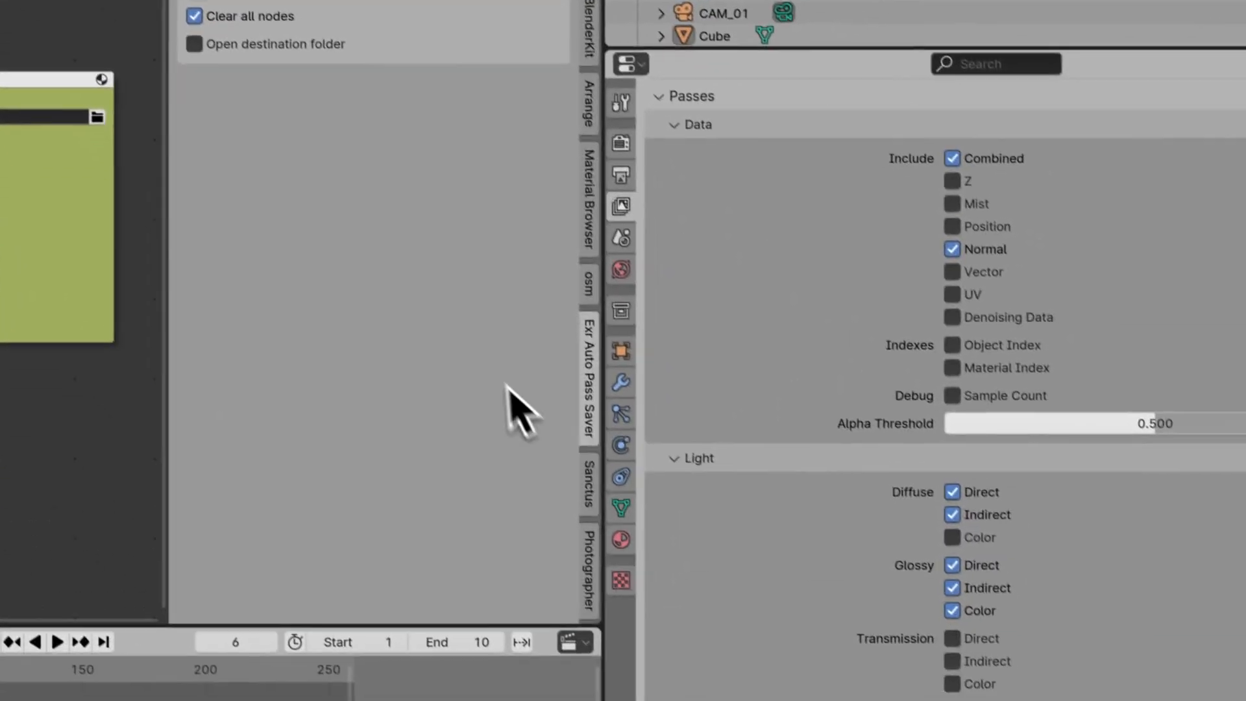
{"action": "key", "text": "ctrl+Up"}
{"action": "left_click", "coordinate": [1190, 200]}
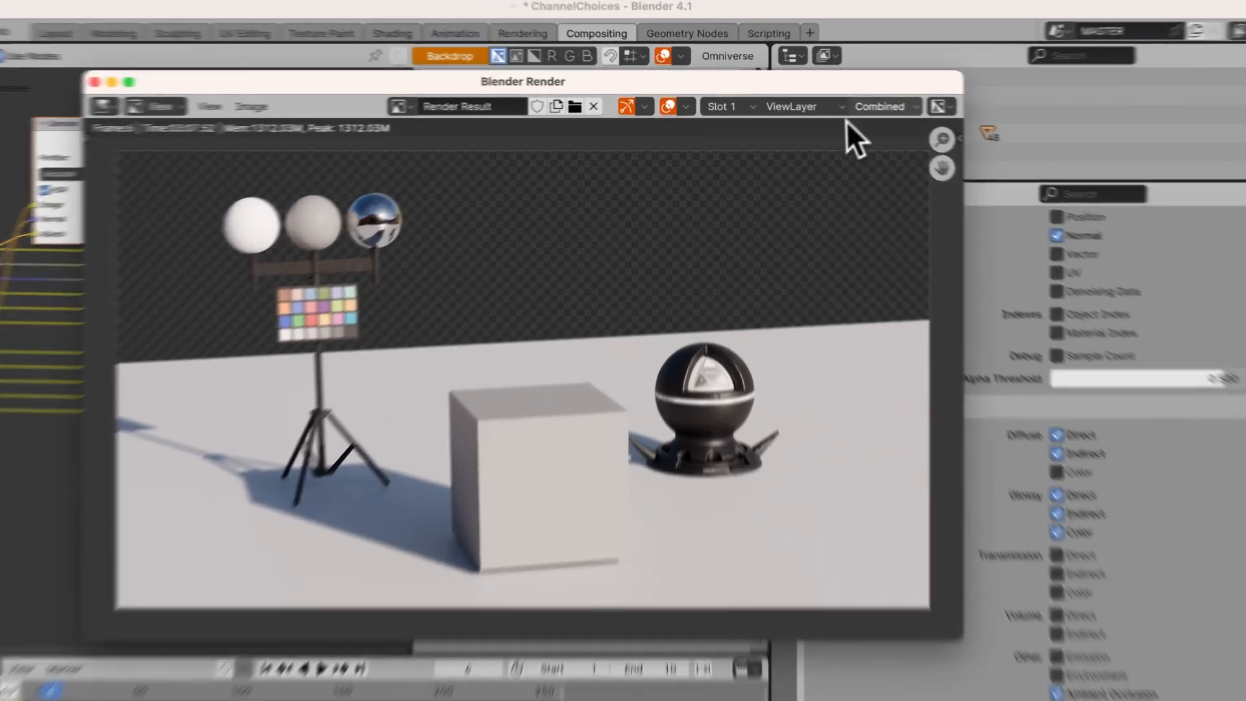
Switch the render result display through the DiffDir, DiffInd and GlossDir passes to examine them.
{"action": "left_click", "coordinate": [841, 102]}
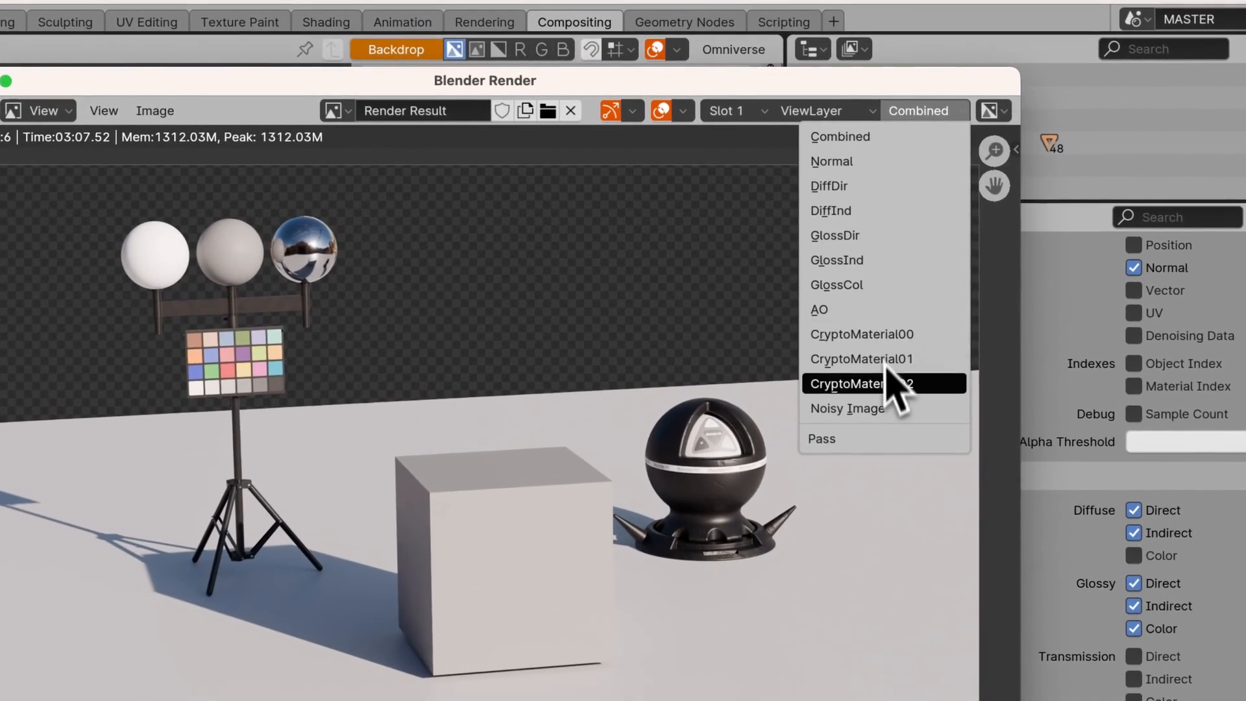
{"action": "left_click", "coordinate": [856, 186]}
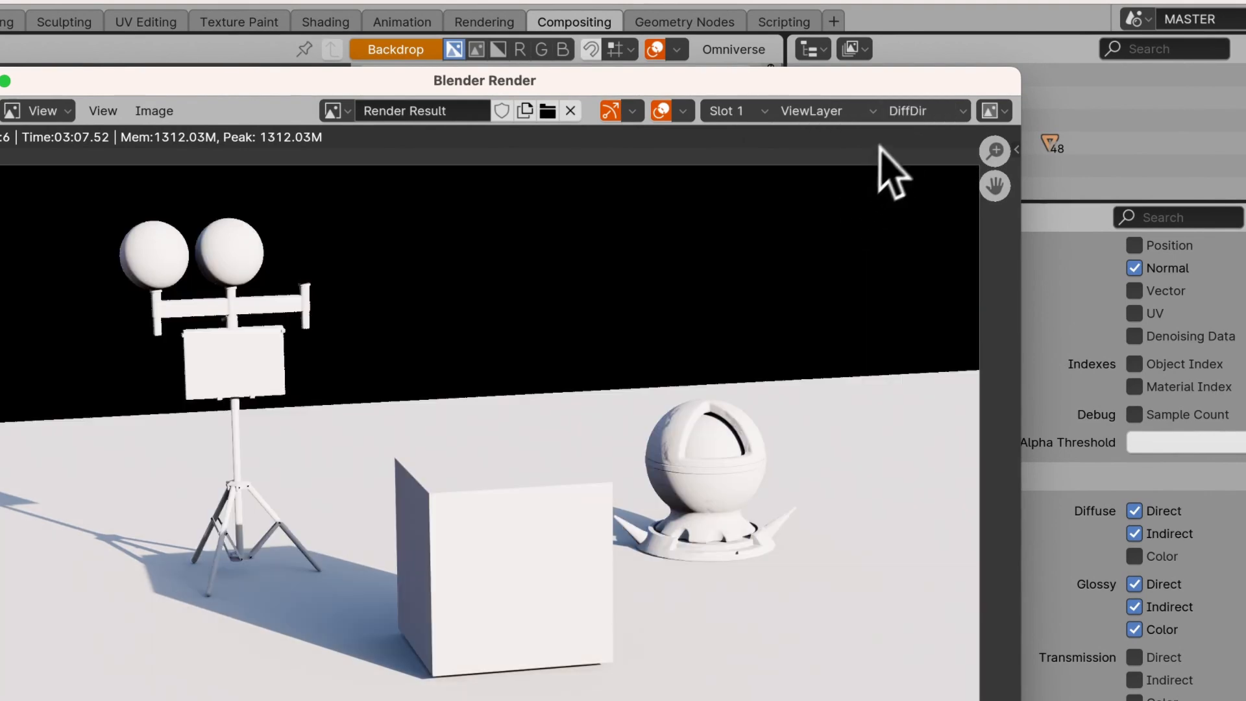
{"action": "left_click", "coordinate": [911, 111]}
{"action": "left_click", "coordinate": [867, 212]}
{"action": "left_click", "coordinate": [927, 115]}
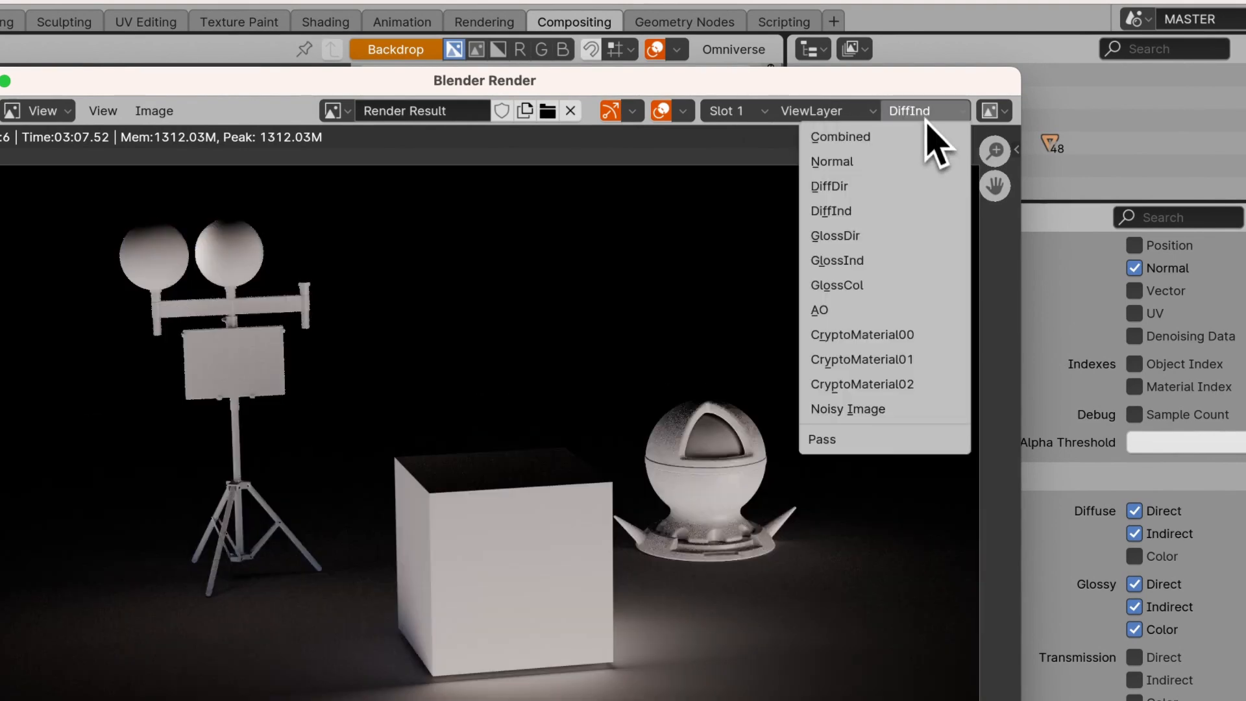
{"action": "left_click", "coordinate": [869, 236]}
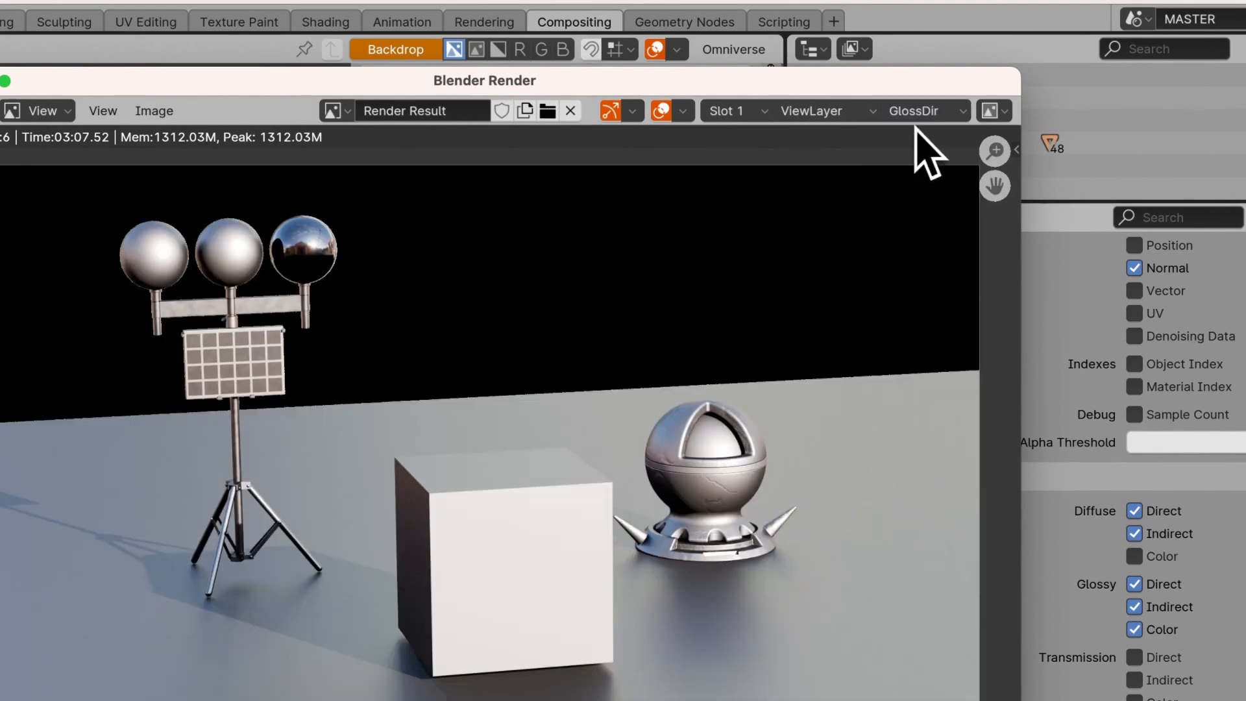
{"action": "left_click_drag", "start_coordinate": [392, 93], "coordinate": [611, 103]}
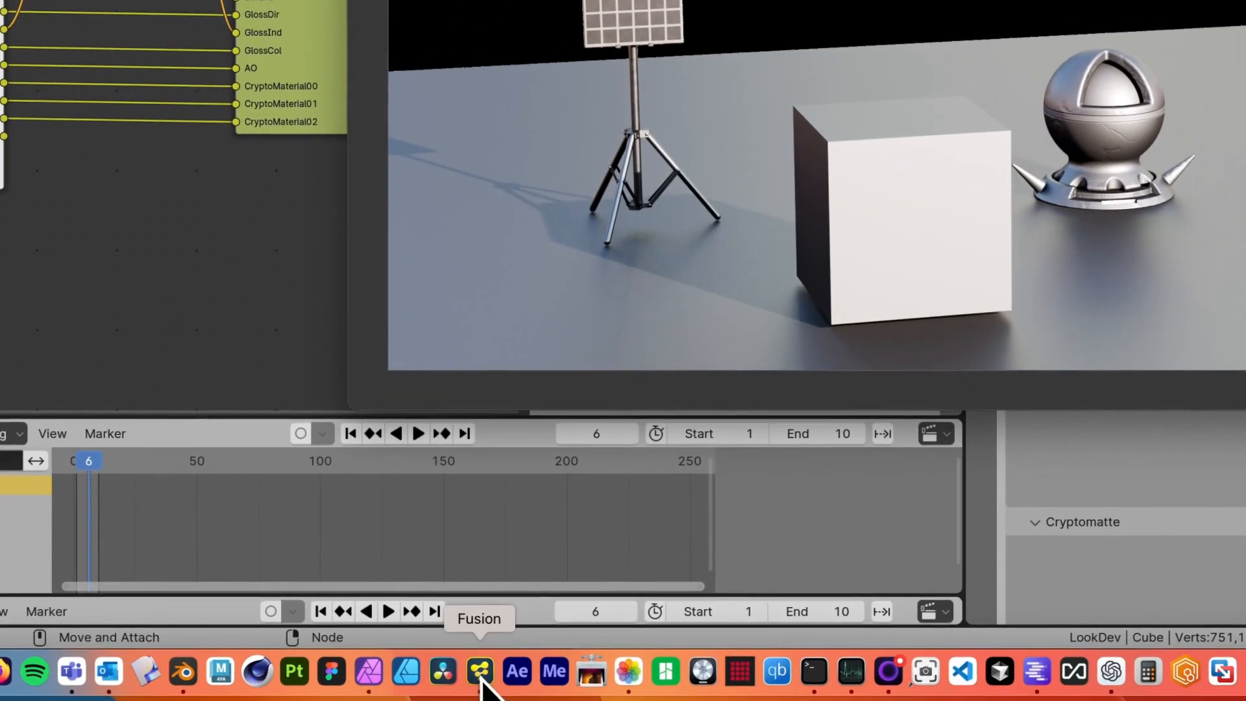
Switch to Fusion and view the DiffCol, DiffDir, DiffInd and GlossDir loader nodes in the viewer.
{"action": "left_click", "coordinate": [481, 678]}
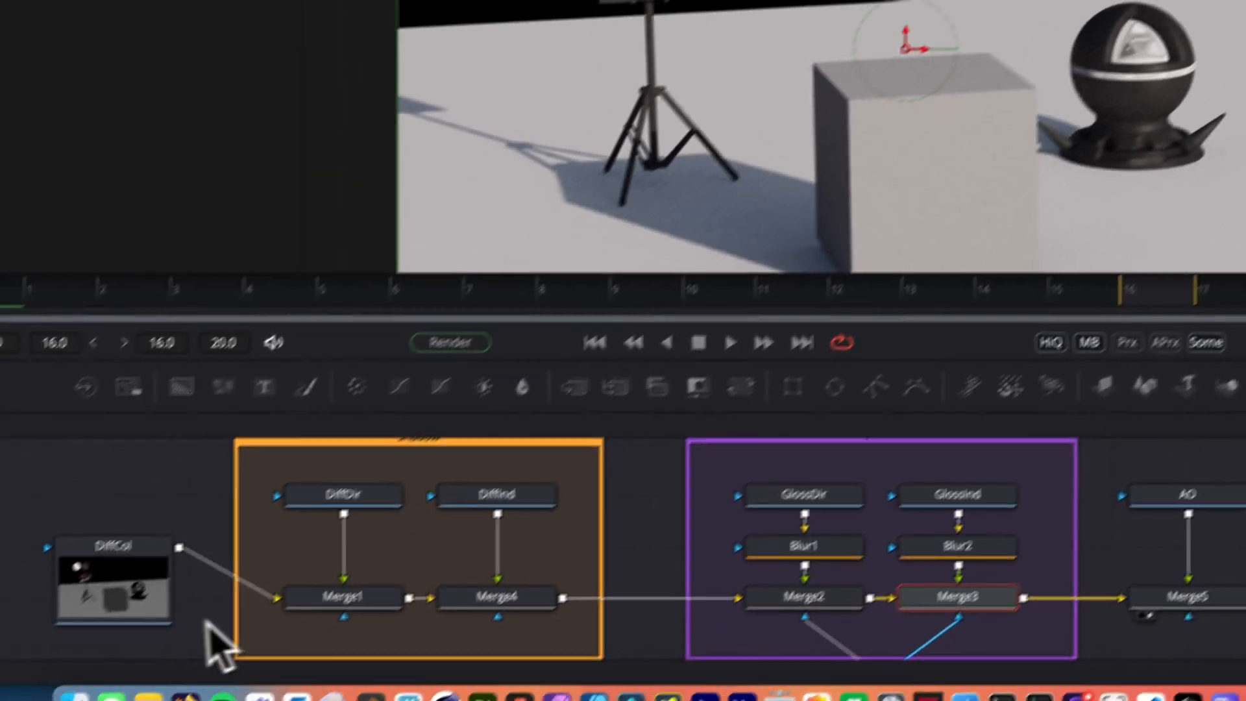
{"action": "left_click", "coordinate": [155, 575]}
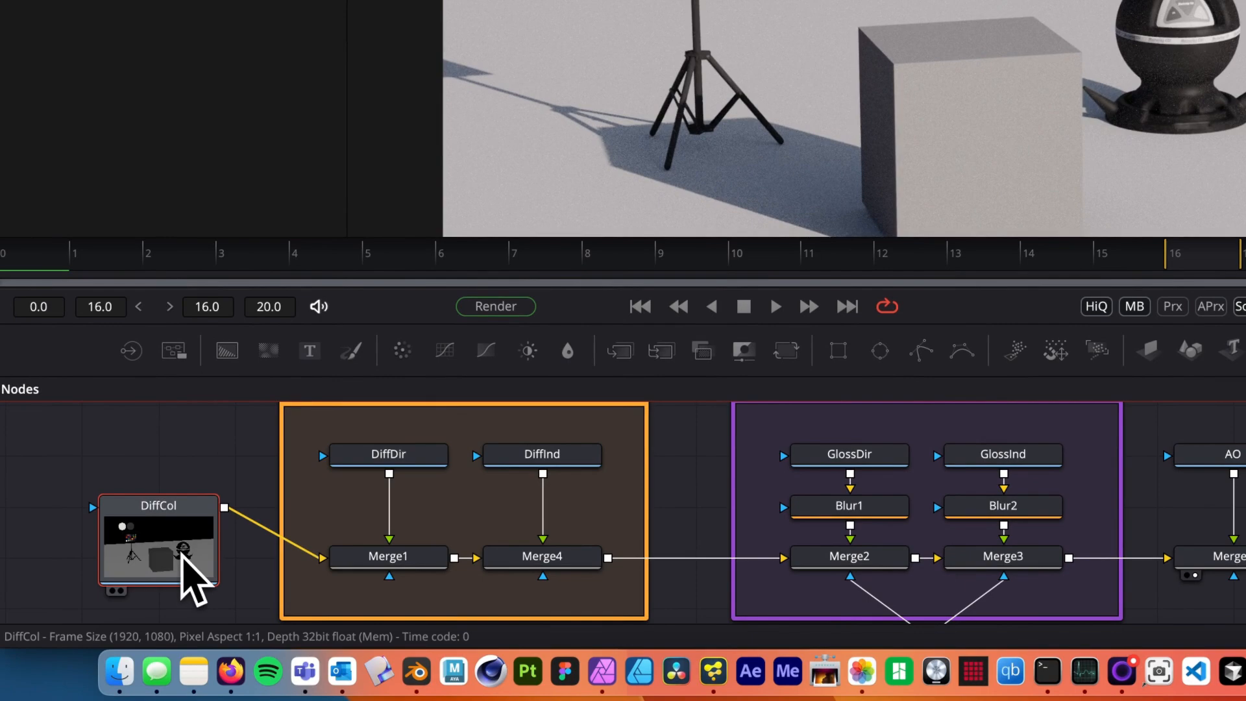
{"action": "key", "text": "2"}
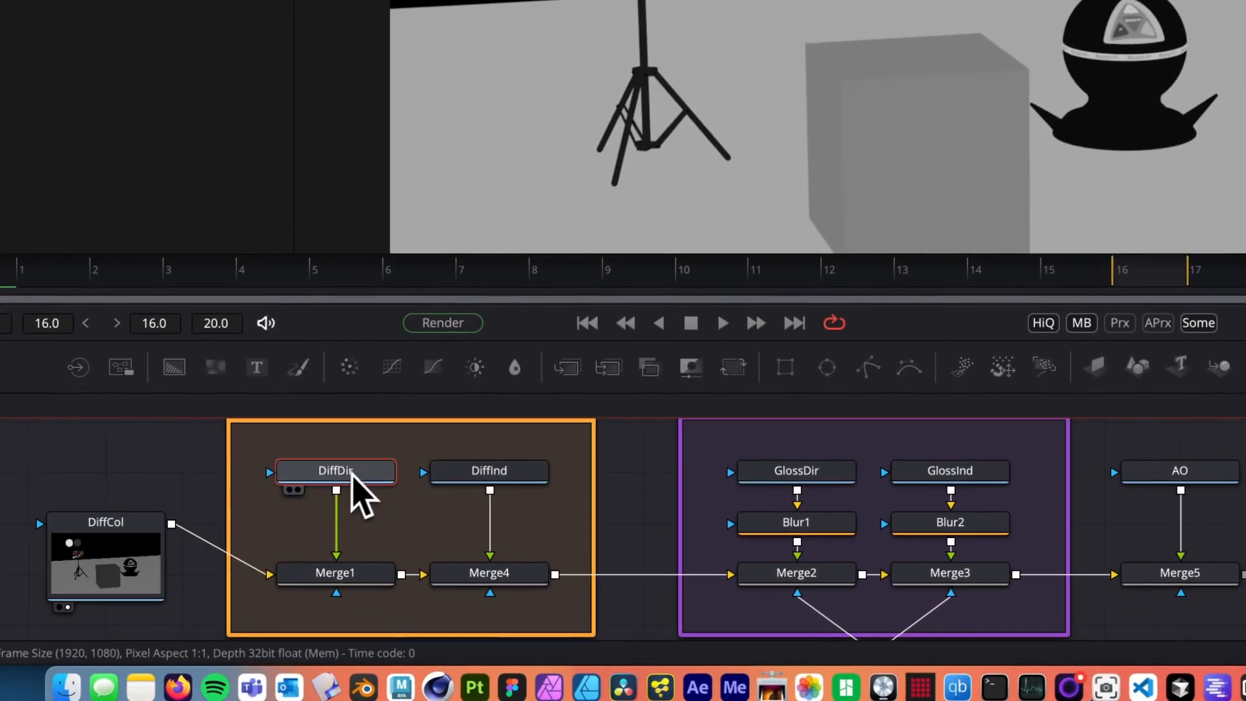
{"action": "key", "text": "2"}
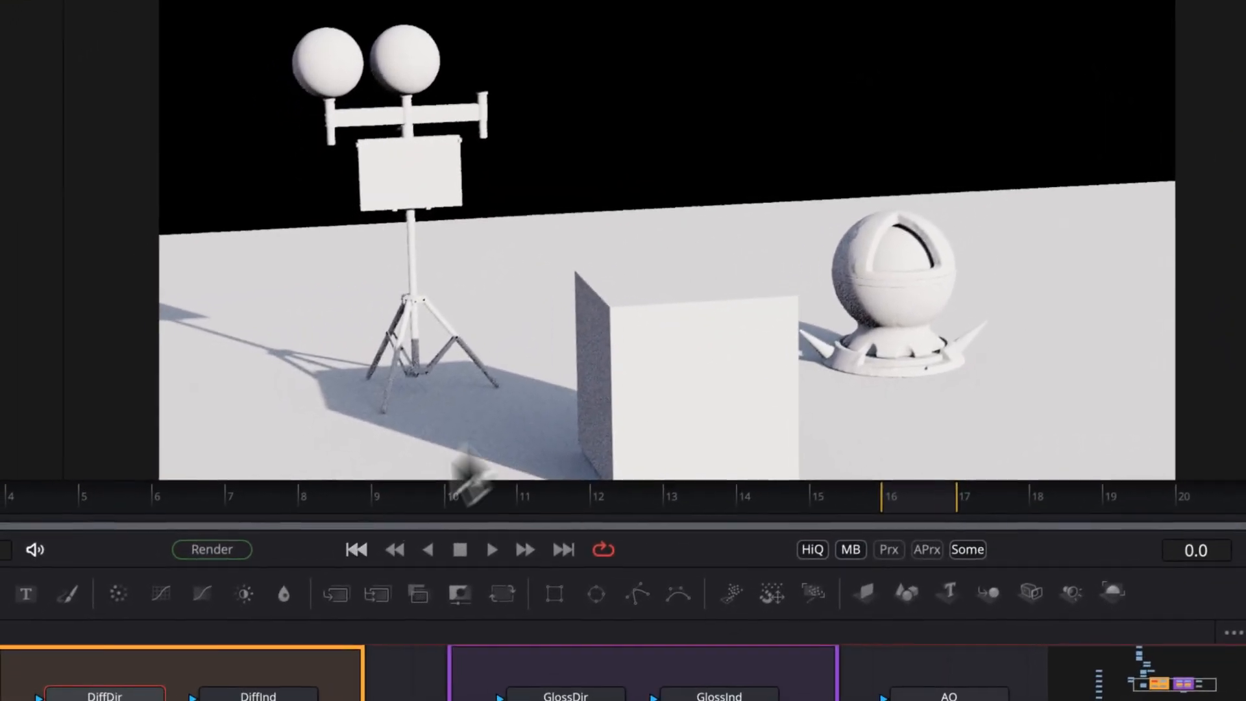
{"action": "left_click", "coordinate": [234, 698]}
{"action": "key", "text": "2"}
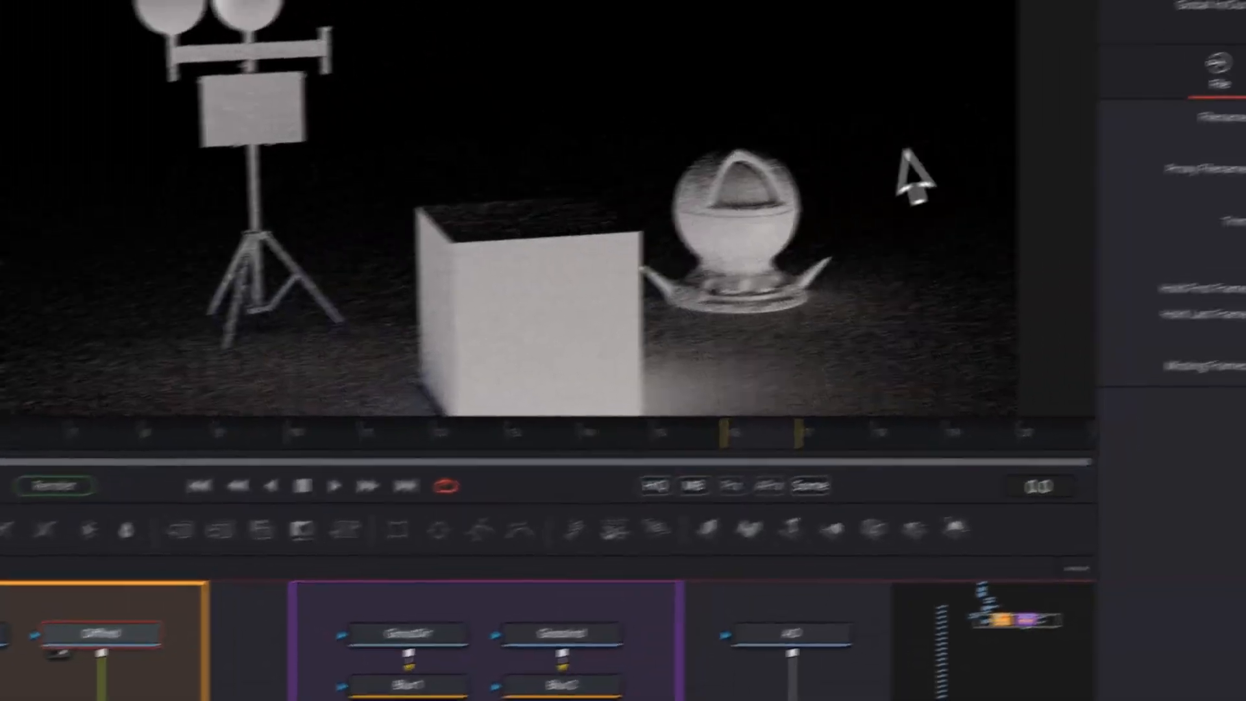
{"action": "left_click", "coordinate": [408, 632]}
{"action": "key", "text": "2"}
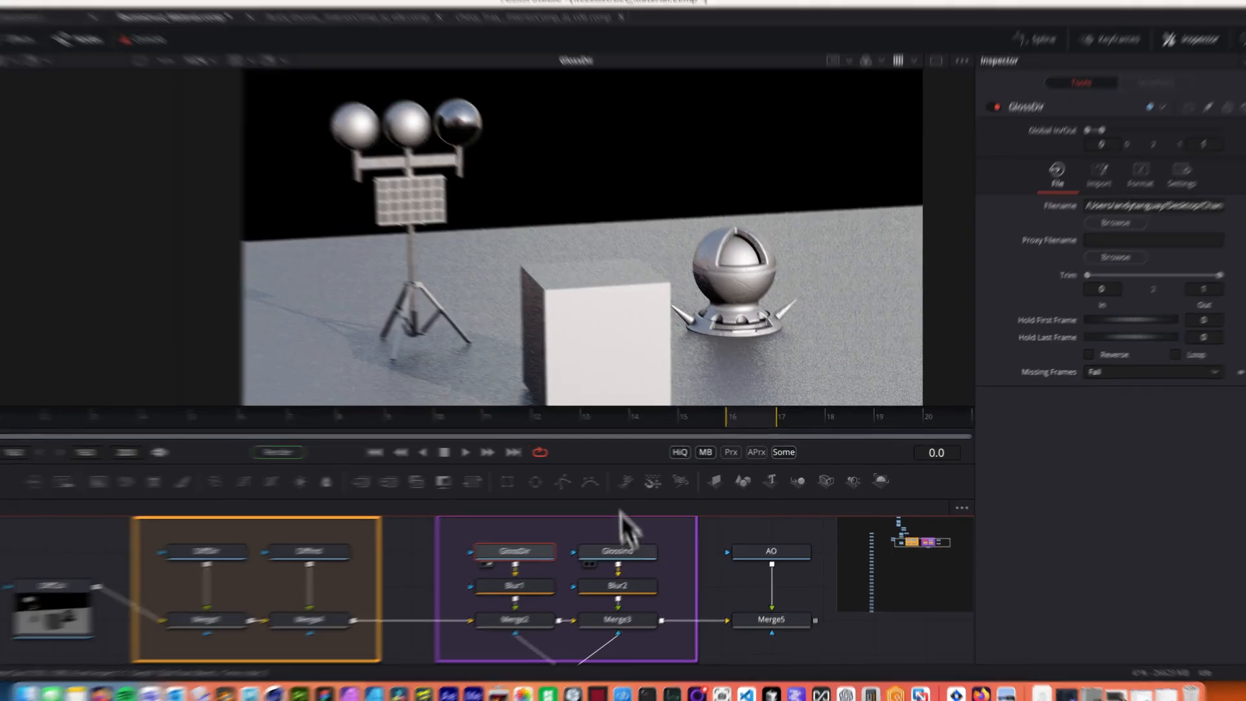
View the GlossInd and GlossCol_FRESNEL loader nodes in the viewer.
{"action": "left_click", "coordinate": [631, 545]}
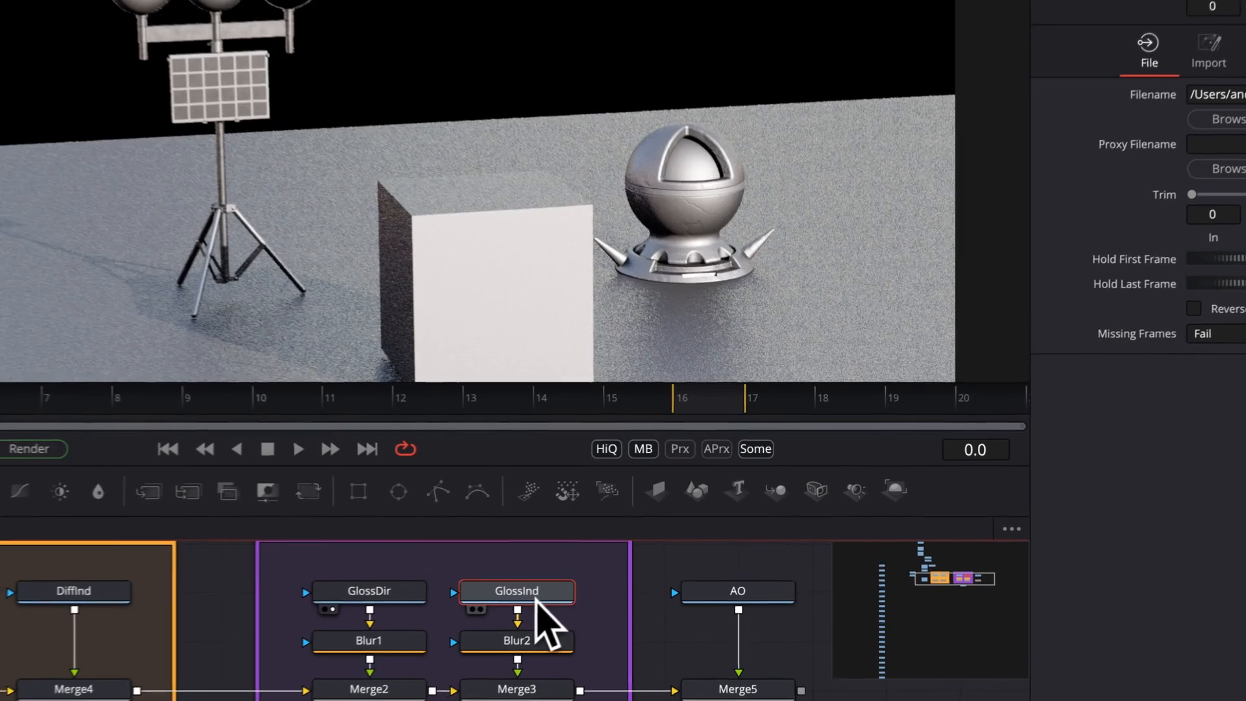
{"action": "key", "text": "2"}
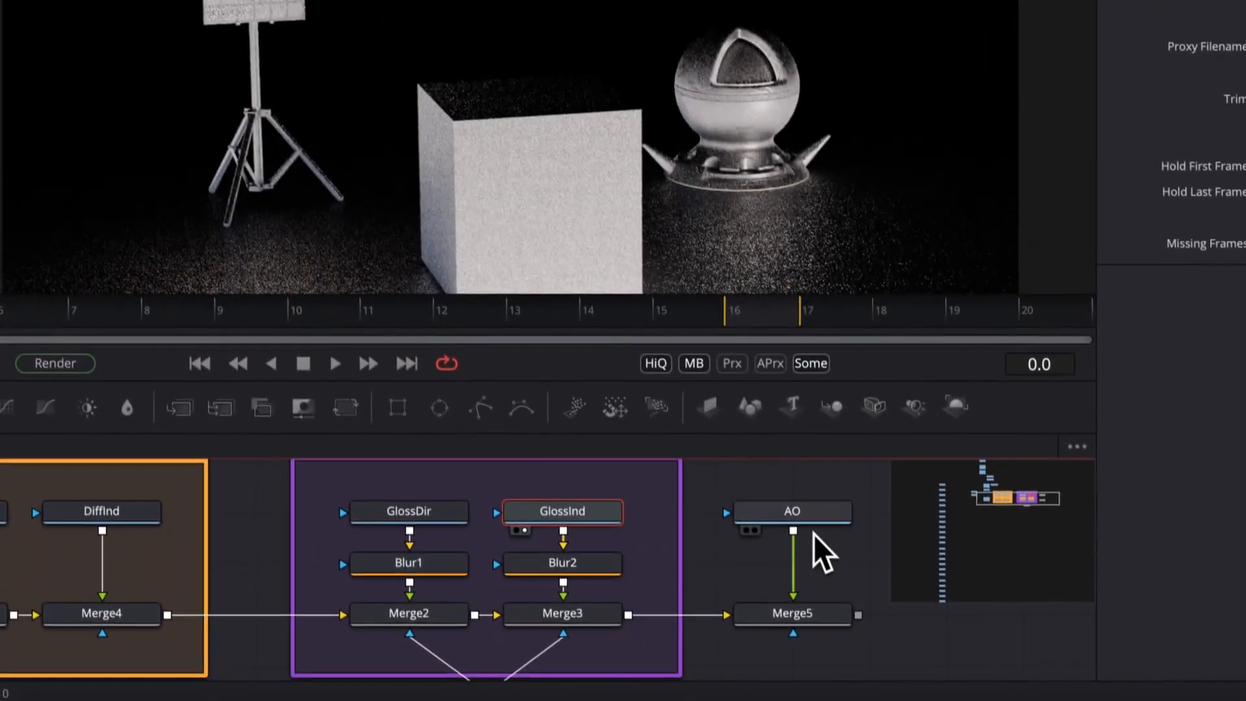
{"action": "left_click", "coordinate": [834, 665]}
{"action": "key", "text": "2"}
{"action": "left_click_drag", "start_coordinate": [655, 556], "coordinate": [653, 496]}
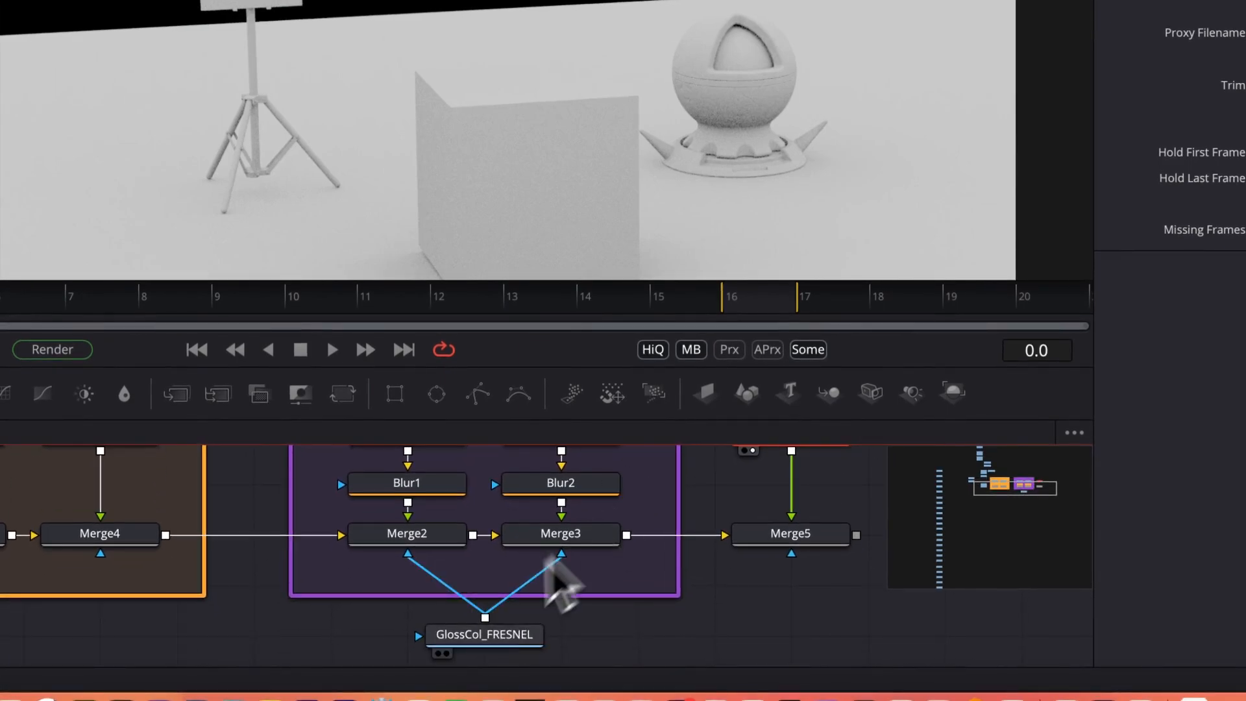
{"action": "left_click", "coordinate": [481, 639]}
{"action": "key", "text": "2"}
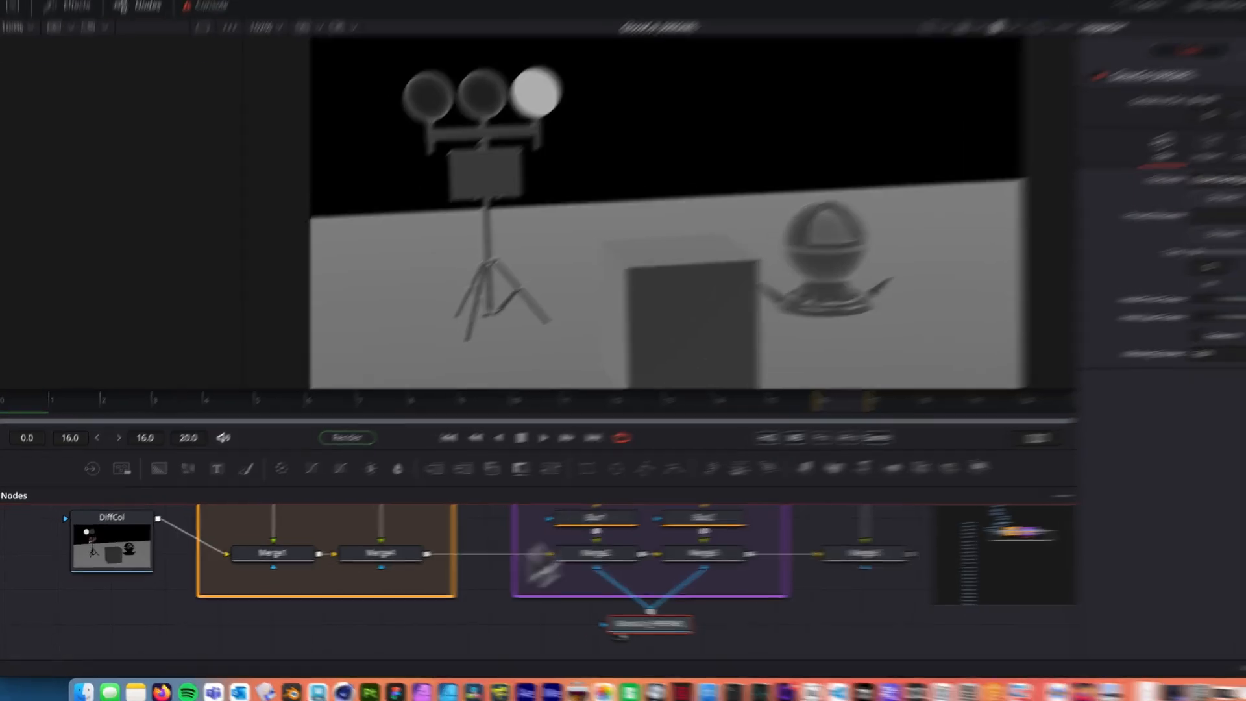
View the DiffCol node and the Merge nodes that combine the diffuse and glossy passes.
{"action": "left_click_drag", "start_coordinate": [371, 584], "coordinate": [376, 625]}
{"action": "left_click", "coordinate": [94, 600]}
{"action": "key", "text": "2"}
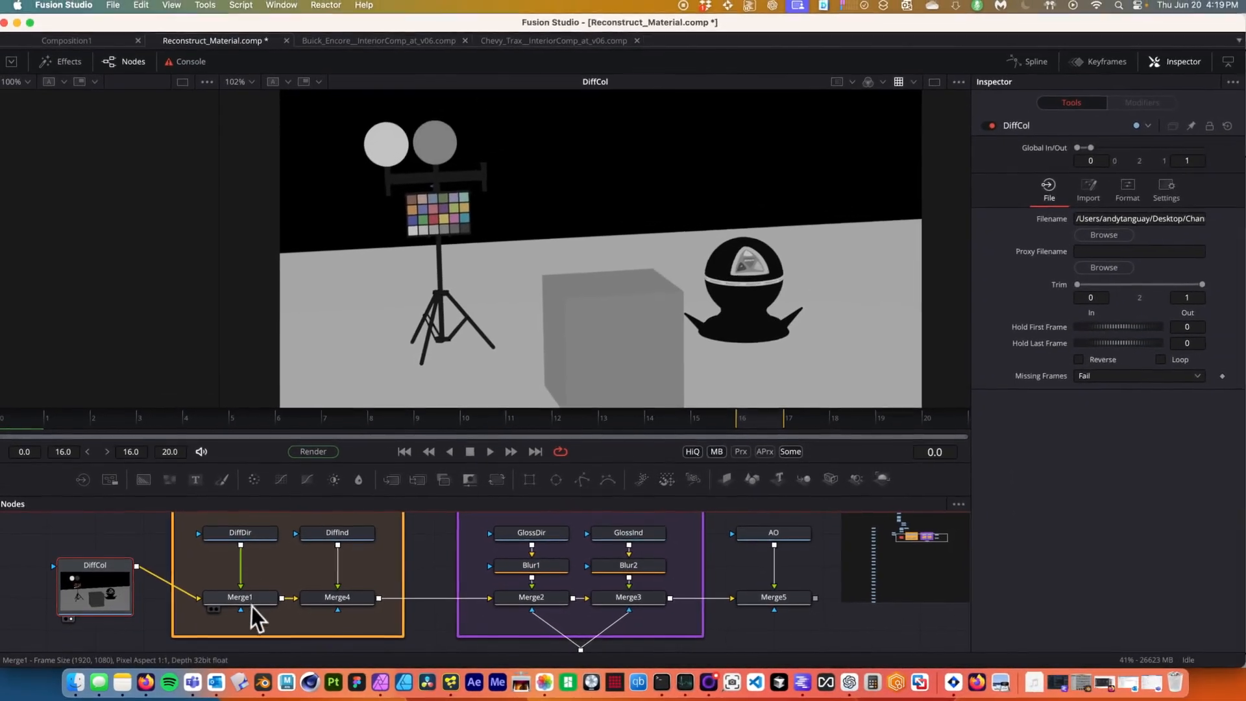
{"action": "left_click", "coordinate": [404, 538]}
{"action": "key", "text": "2"}
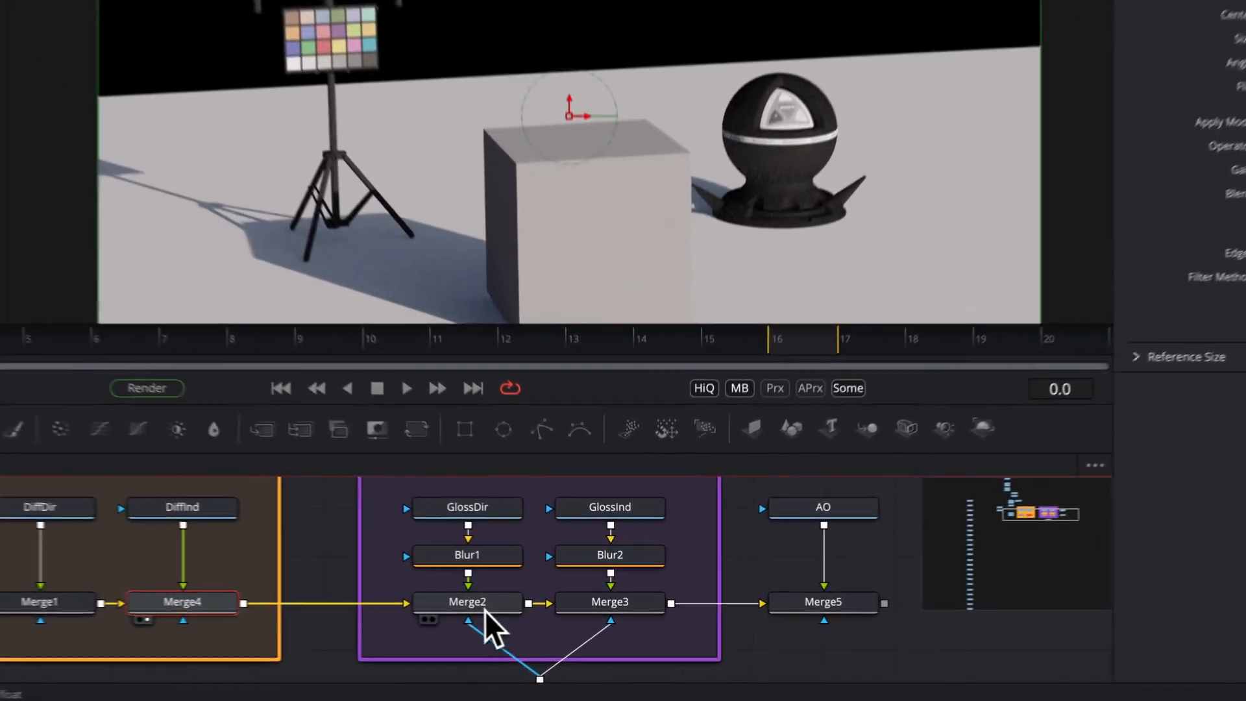
{"action": "left_click", "coordinate": [538, 598]}
{"action": "key", "text": "2"}
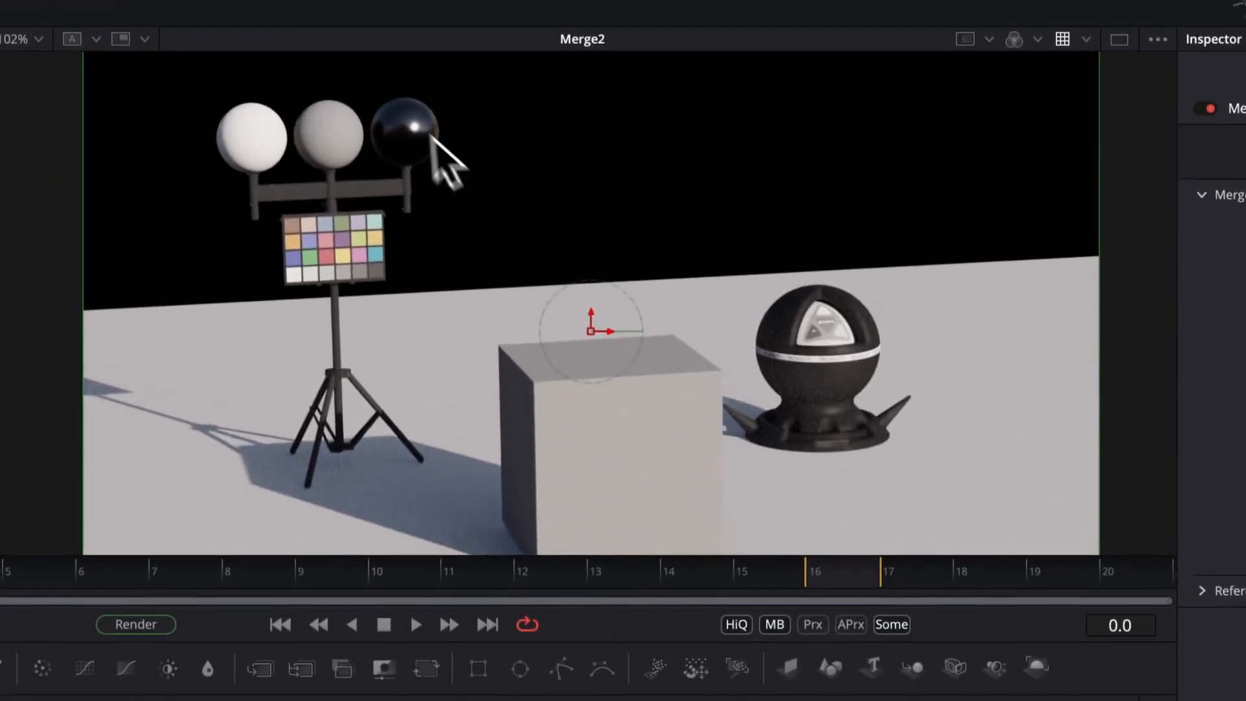
Select Merge5 and zoom into the viewer to inspect its Multiply merge settings and result.
{"action": "scroll", "coordinate": [389, 78], "scroll_direction": "up", "scroll_amount": 5}
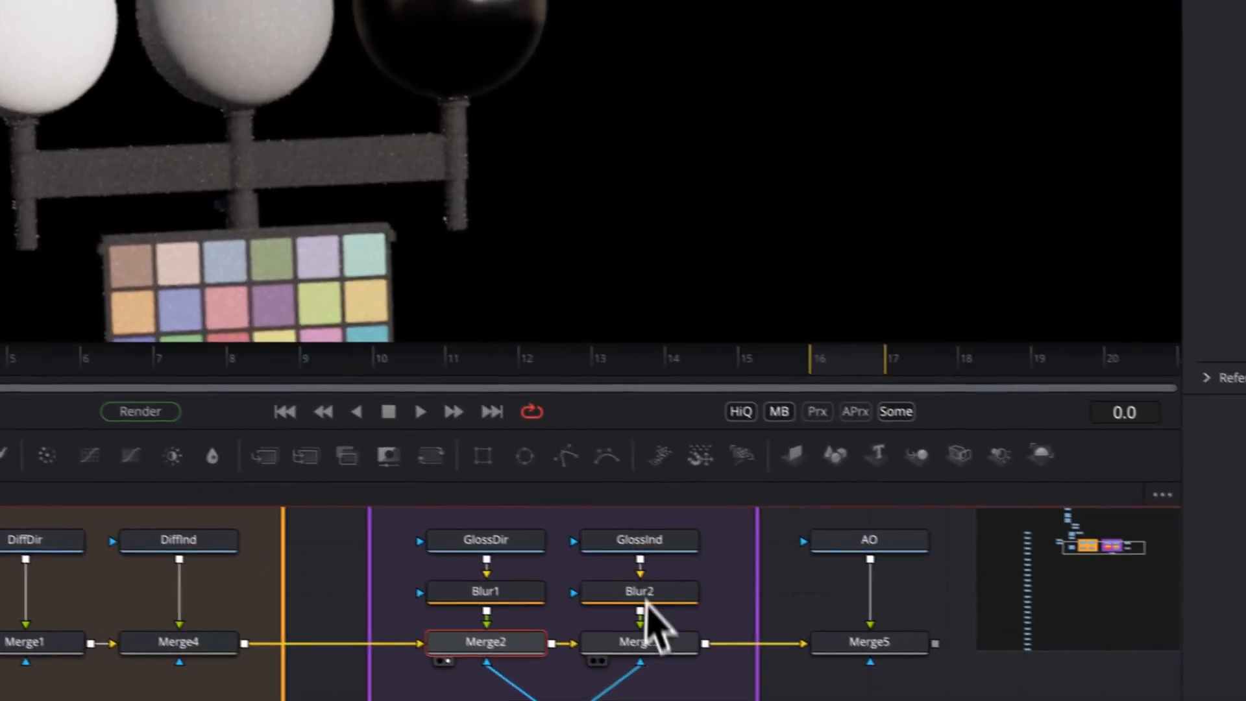
{"action": "left_click", "coordinate": [621, 632]}
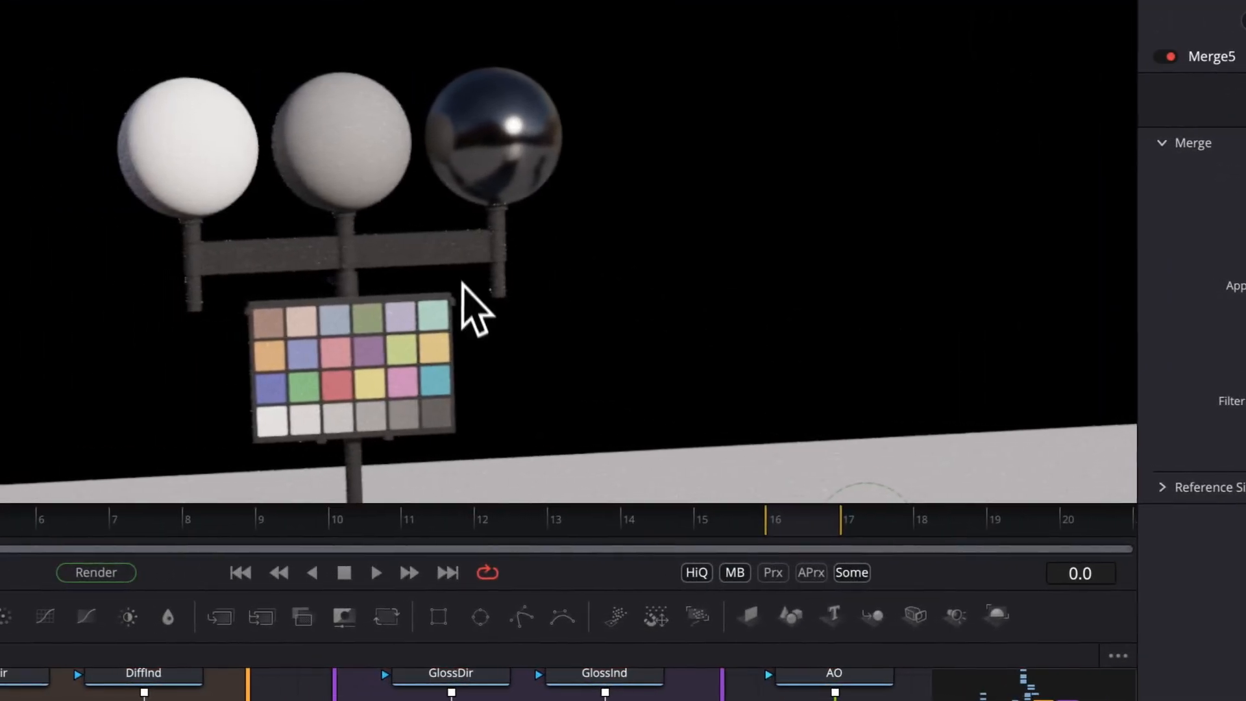
{"action": "scroll", "coordinate": [460, 164], "scroll_direction": "up", "scroll_amount": 3}
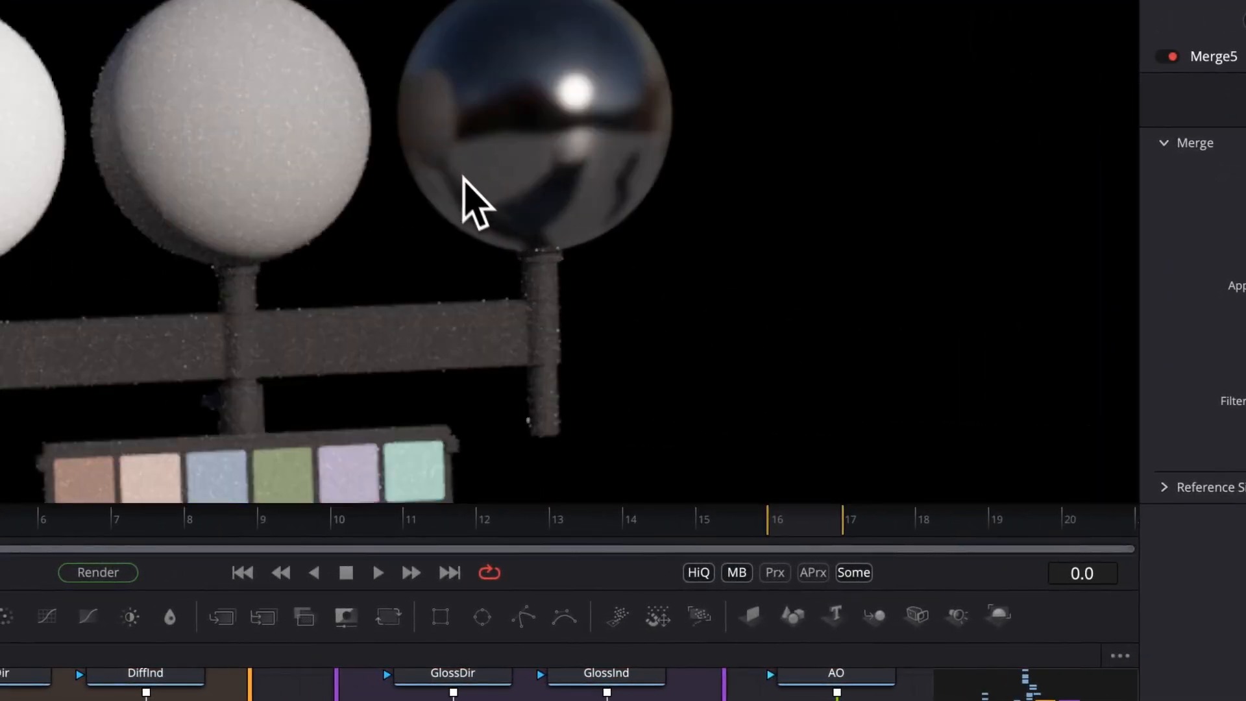
{"action": "scroll", "coordinate": [540, 318], "scroll_direction": "down", "scroll_amount": 2}
{"action": "scroll", "coordinate": [525, 91], "scroll_direction": "up", "scroll_amount": 2}
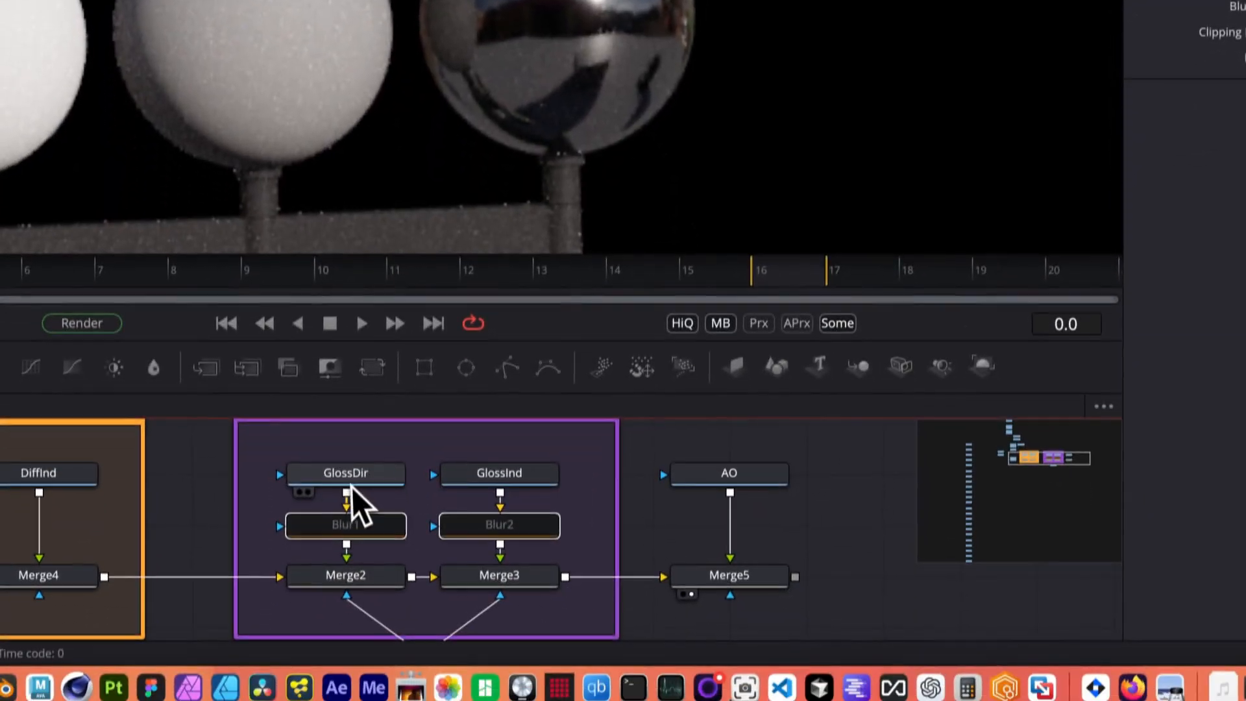
Toggle the Blur1 and Blur2 nodes off and on to compare the reflections on the chrome sphere.
{"action": "left_click", "coordinate": [339, 667]}
{"action": "left_click", "coordinate": [346, 572]}
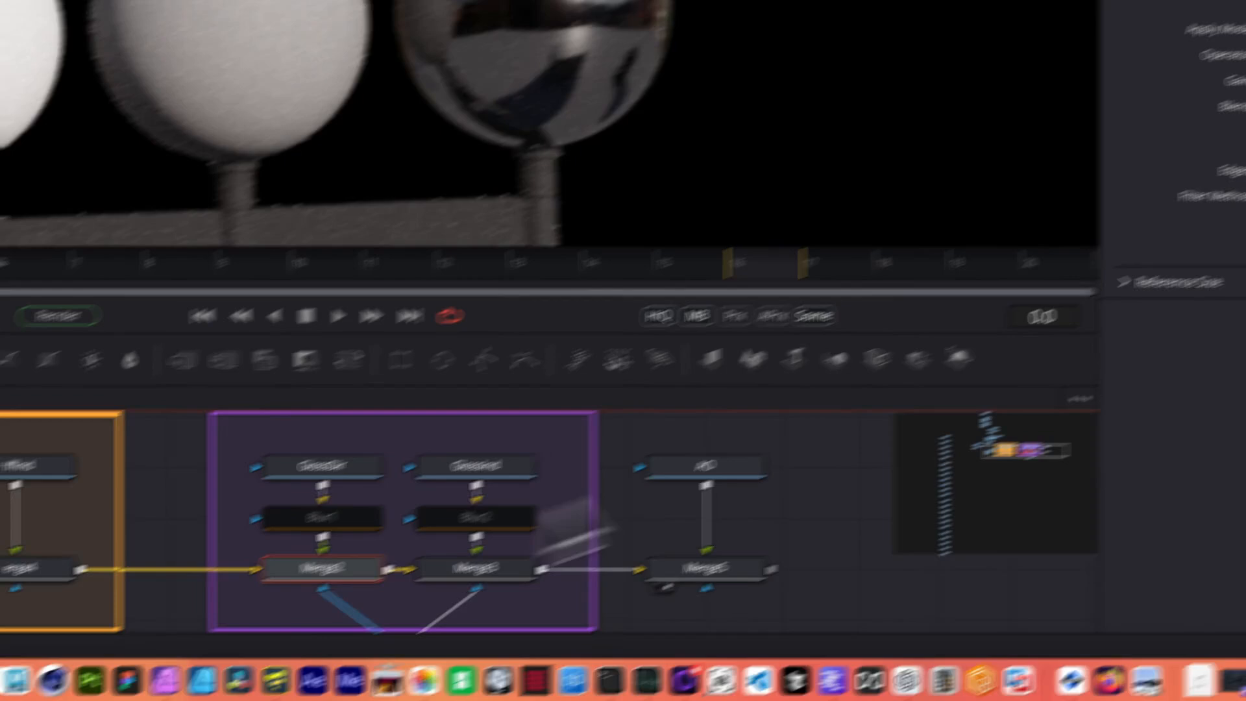
{"action": "left_click_drag", "start_coordinate": [1031, 202], "coordinate": [999, 219]}
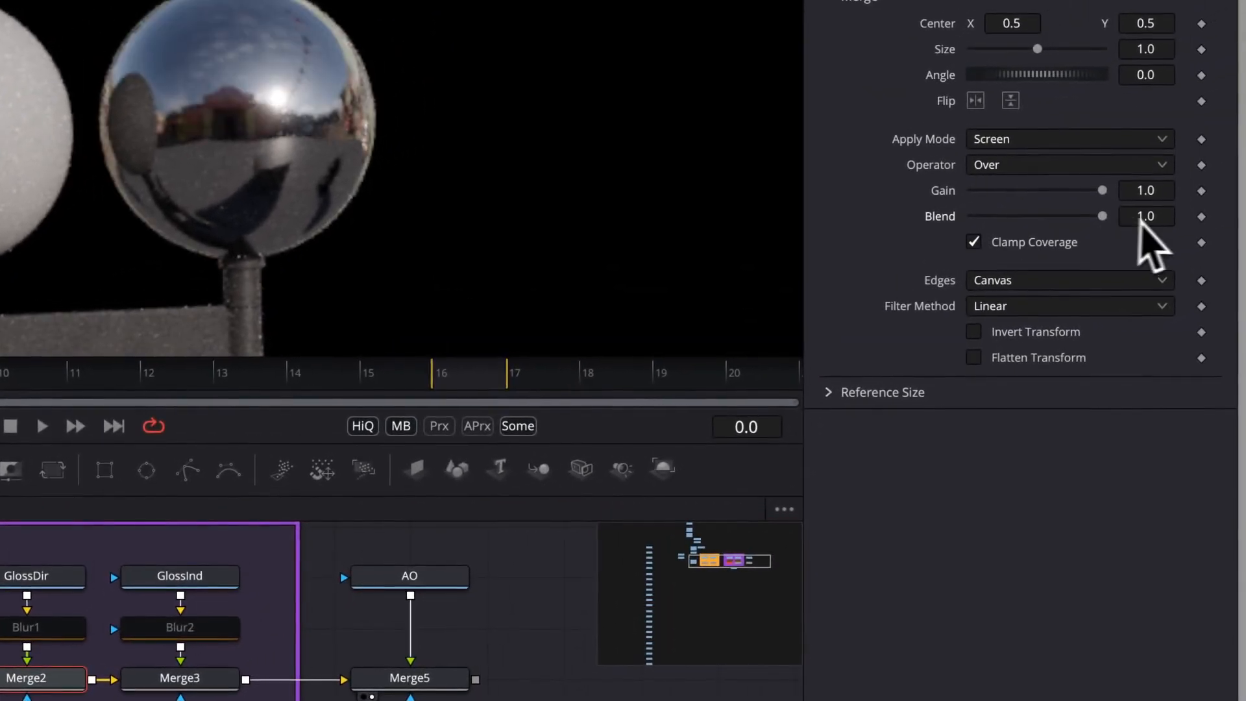
{"action": "left_click", "coordinate": [199, 683]}
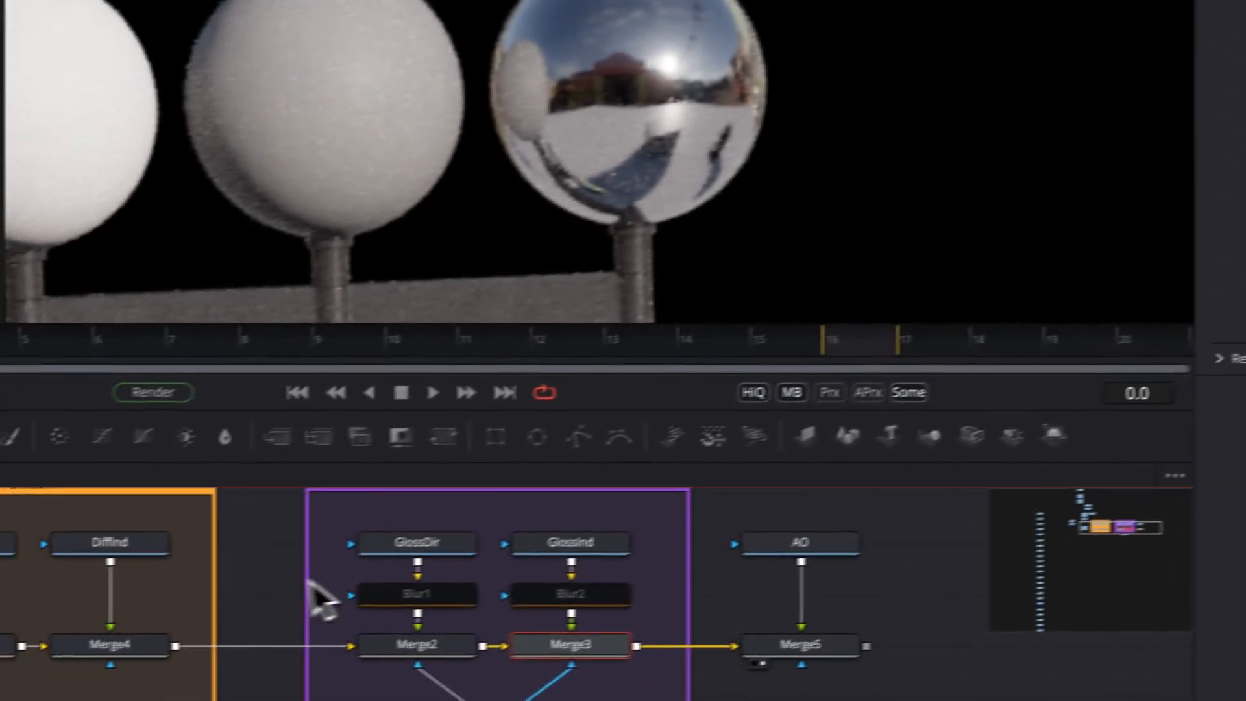
{"action": "left_click_drag", "start_coordinate": [310, 583], "coordinate": [770, 613]}
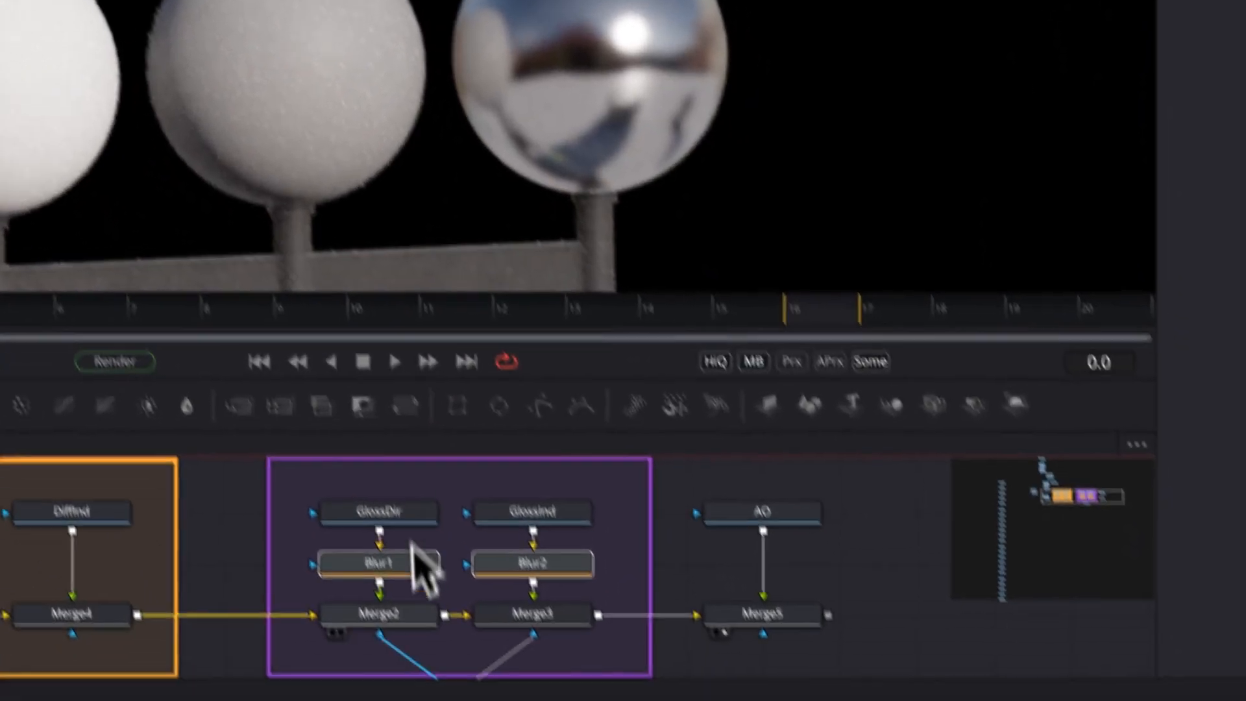
{"action": "left_click", "coordinate": [497, 639]}
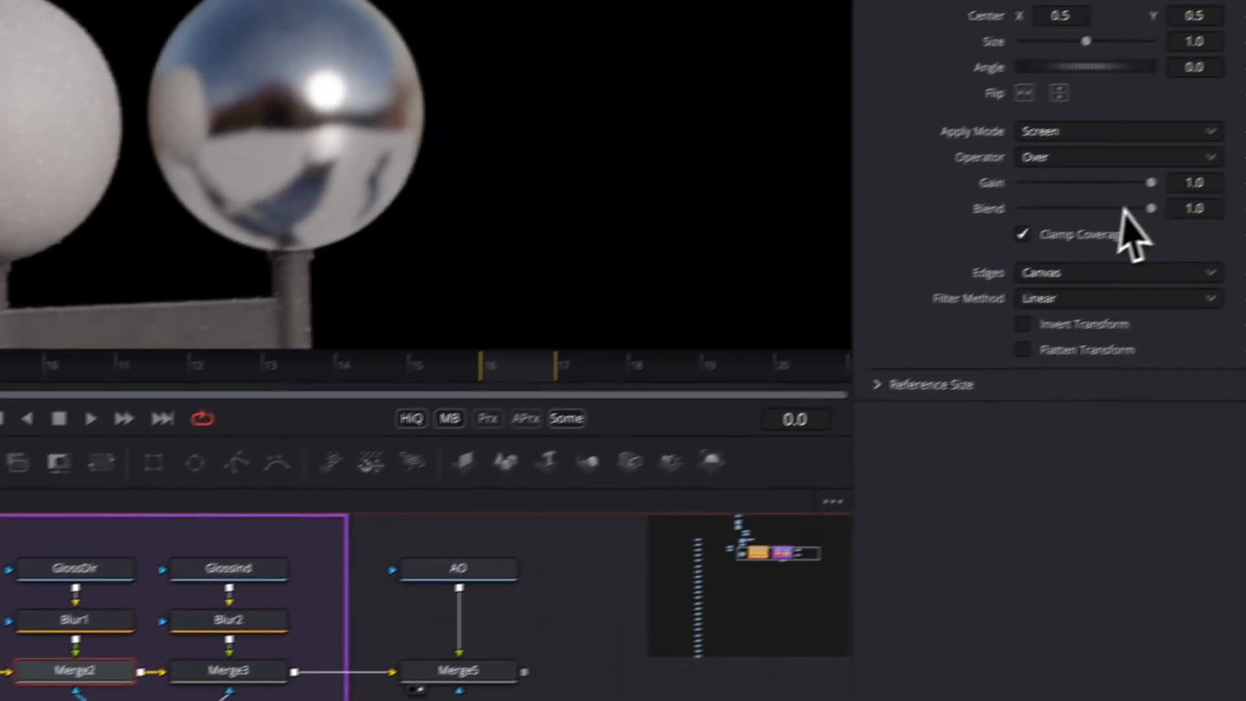
{"action": "mouse_move", "coordinate": [1105, 228]}
{"action": "left_mouse_down"}
{"action": "mouse_move", "coordinate": [1061, 238]}
{"action": "mouse_move", "coordinate": [1091, 232]}
{"action": "left_mouse_up"}
{"action": "left_click", "coordinate": [179, 693]}
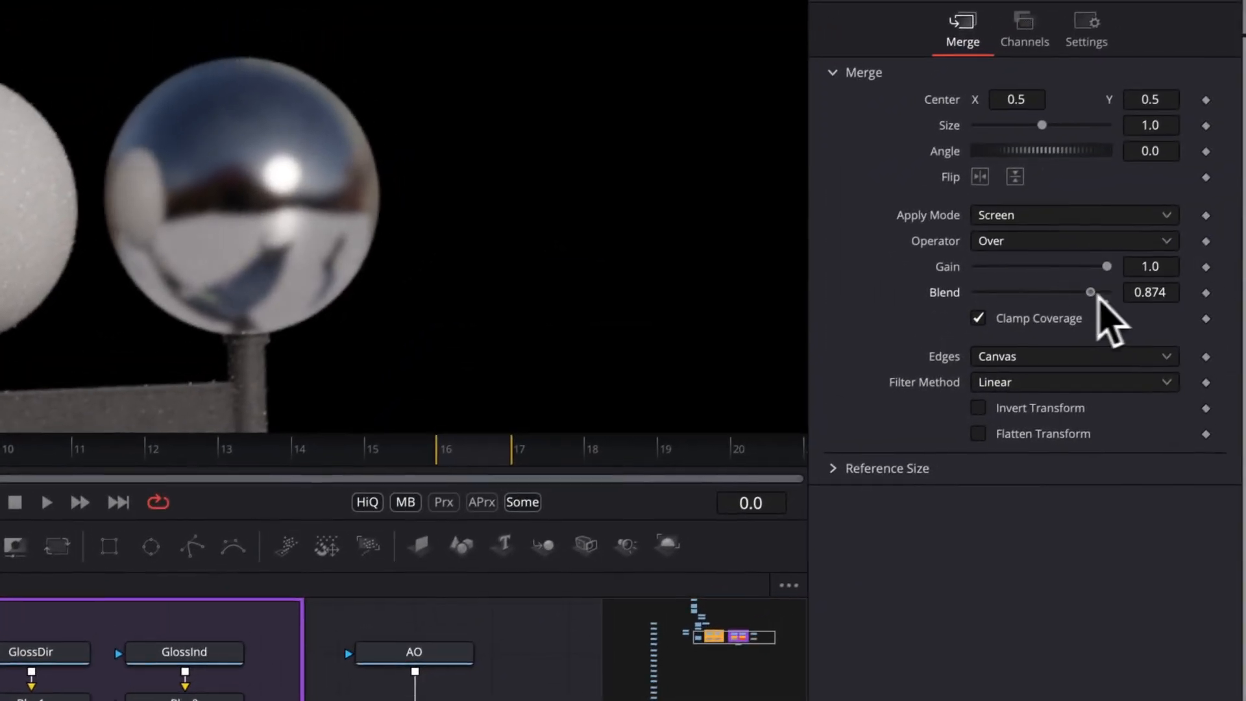
{"action": "left_click_drag", "start_coordinate": [1096, 293], "coordinate": [994, 297]}
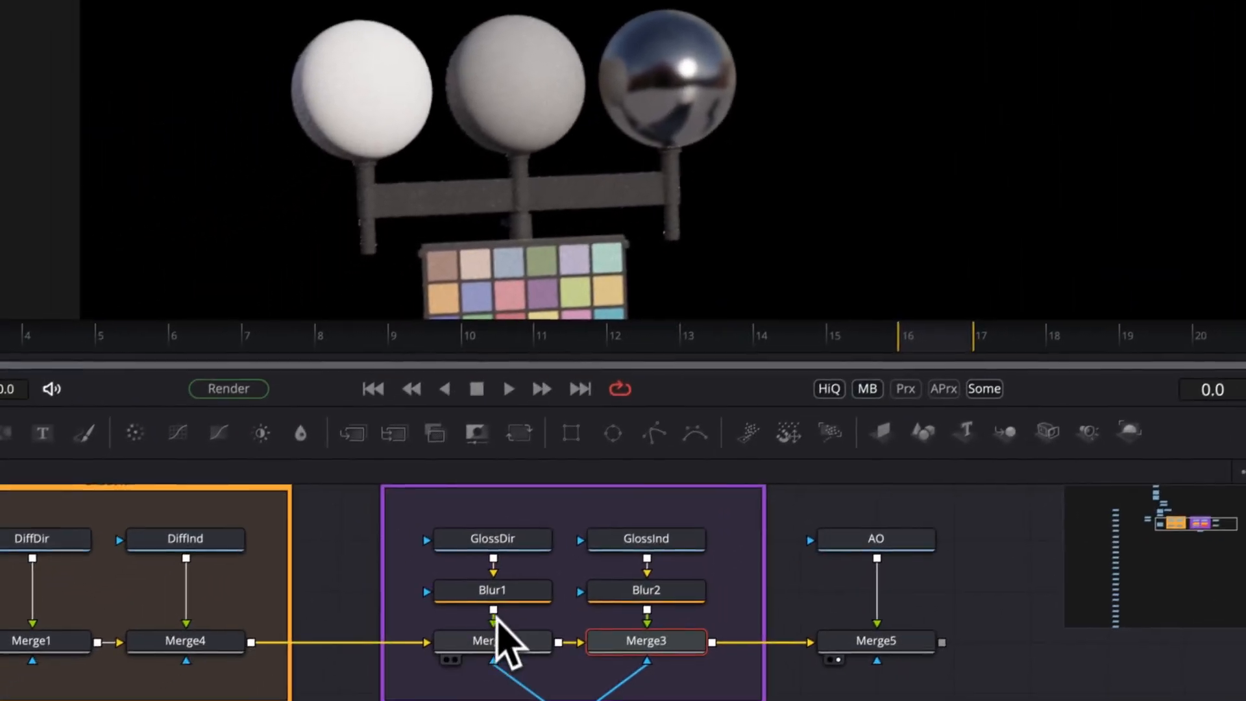
{"action": "left_click_drag", "start_coordinate": [355, 583], "coordinate": [805, 639]}
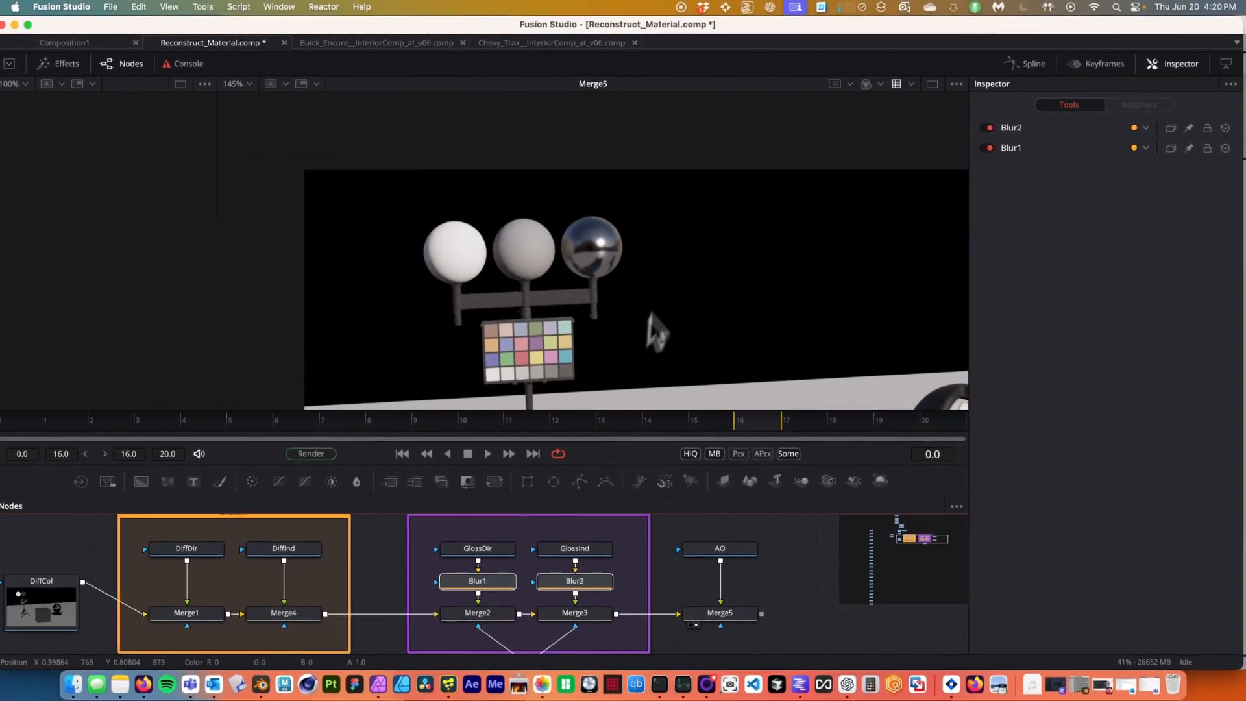
Zoom and pan the viewer to inspect the reconstructed final composite.
{"action": "scroll", "coordinate": [545, 333], "scroll_direction": "up", "scroll_amount": 4}
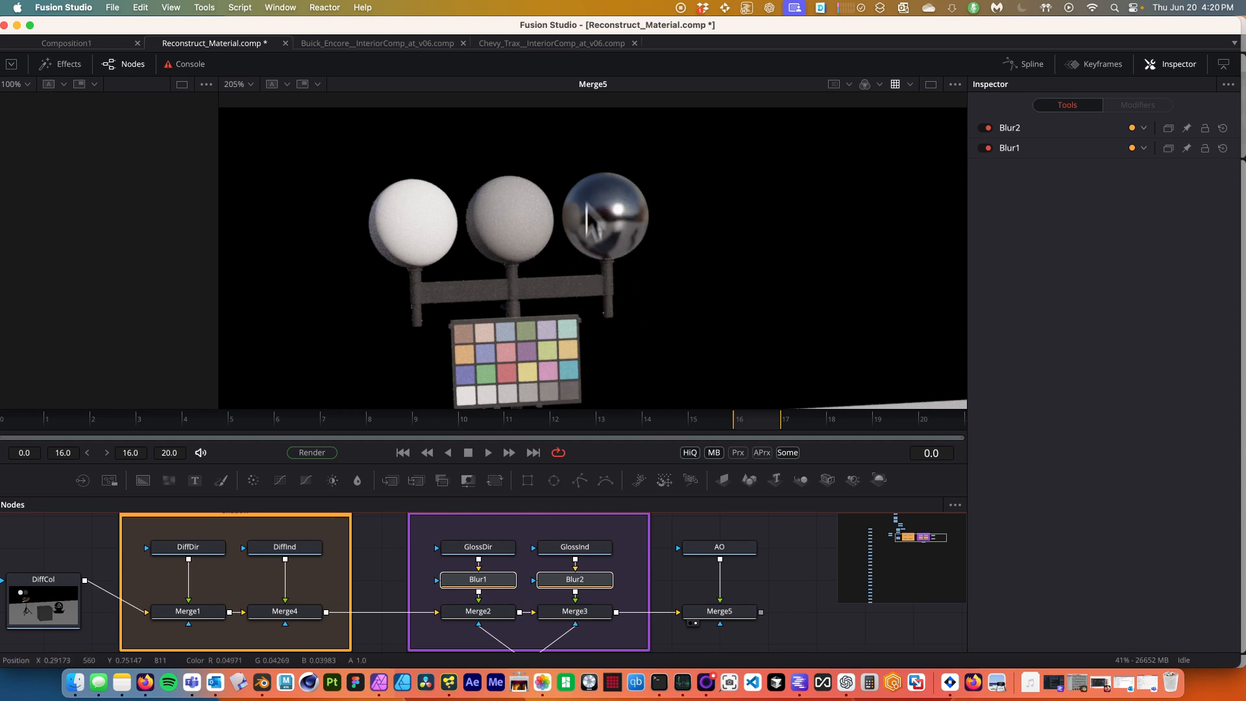
{"action": "scroll", "coordinate": [675, 268], "scroll_direction": "down", "scroll_amount": 2}
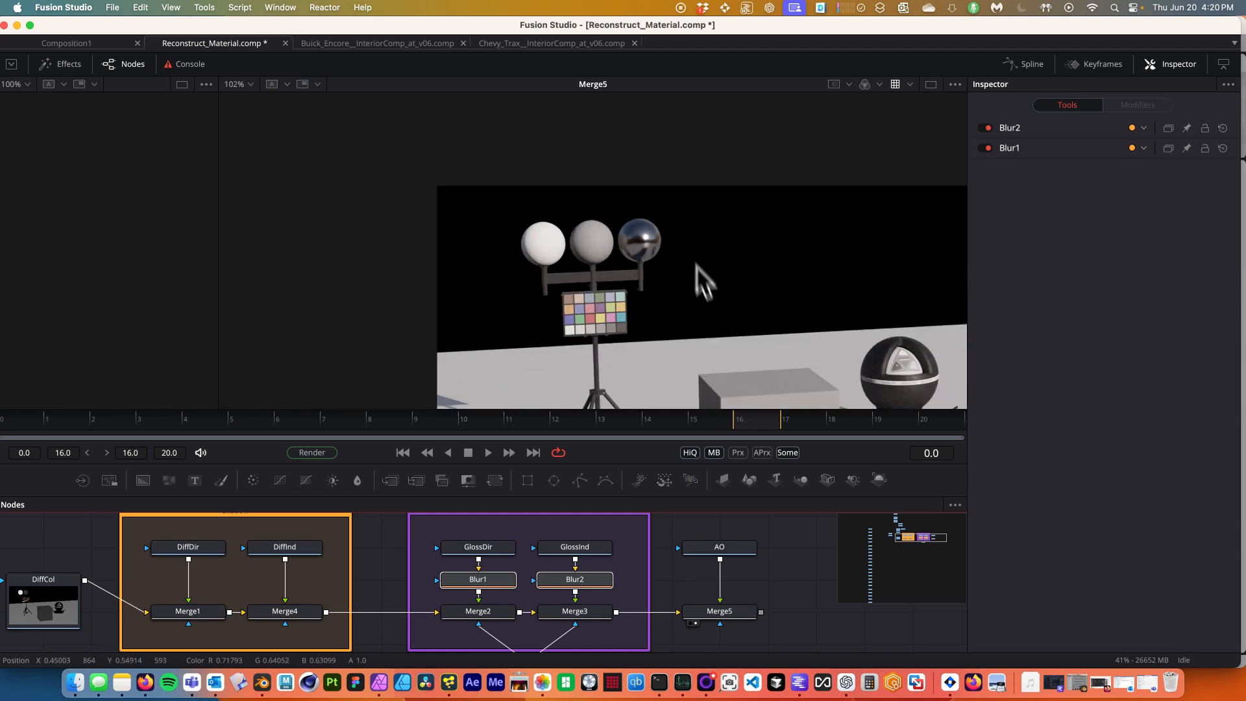
{"action": "scroll", "coordinate": [563, 353], "scroll_direction": "down", "scroll_amount": 3}
{"action": "scroll", "coordinate": [614, 382], "scroll_direction": "up", "scroll_amount": 2}
{"action": "scroll", "coordinate": [730, 328], "scroll_direction": "up", "scroll_amount": 2}
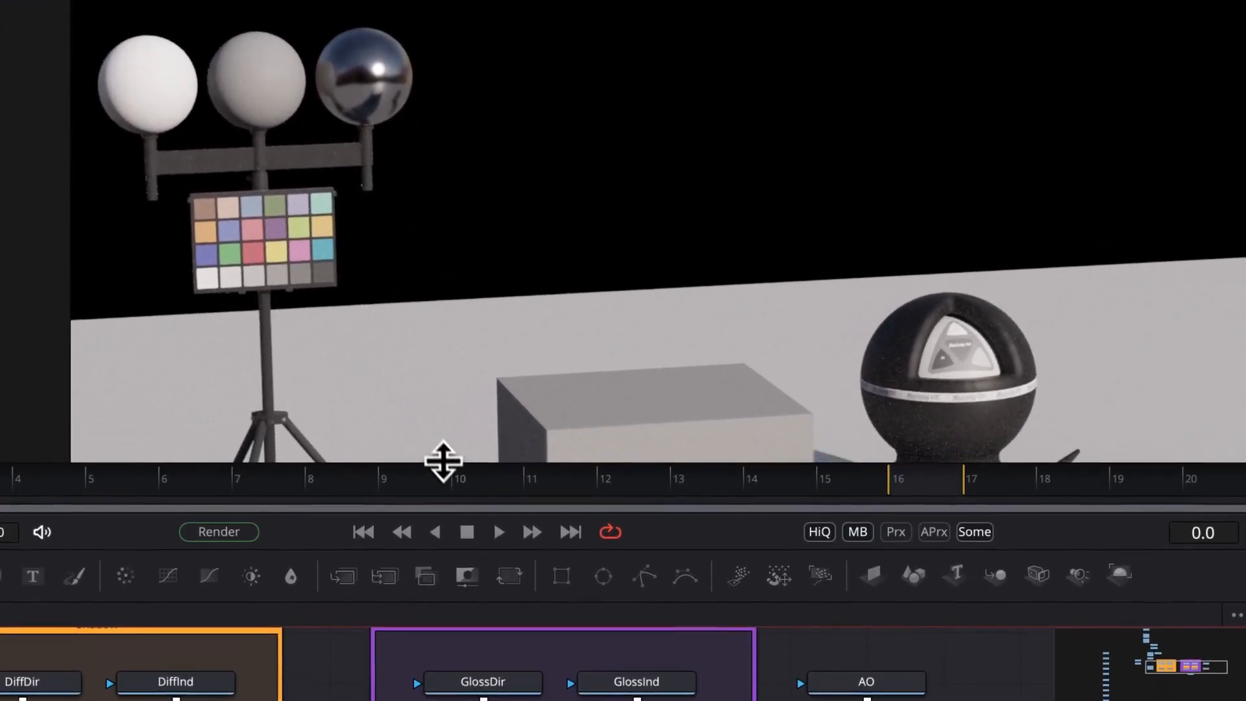
{"action": "left_click_drag", "start_coordinate": [443, 461], "coordinate": [444, 485]}
{"action": "scroll", "coordinate": [577, 266], "scroll_direction": "down", "scroll_amount": 3}
{"action": "scroll", "coordinate": [558, 311], "scroll_direction": "up", "scroll_amount": 2}
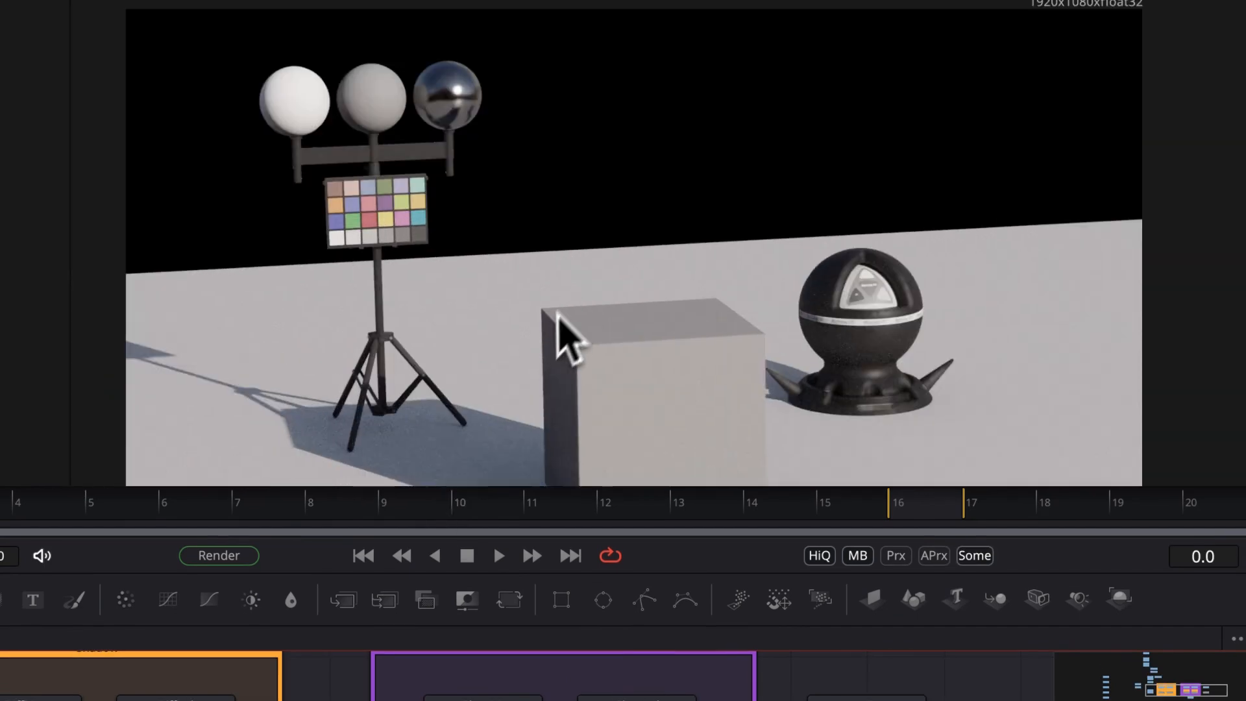
Step through the node chain from DiffCol through Merge1, Merge4 and Merge5 to review each stage of the composite.
{"action": "scroll", "coordinate": [541, 341], "scroll_direction": "up", "scroll_amount": 2}
{"action": "scroll", "coordinate": [531, 347], "scroll_direction": "down", "scroll_amount": 2}
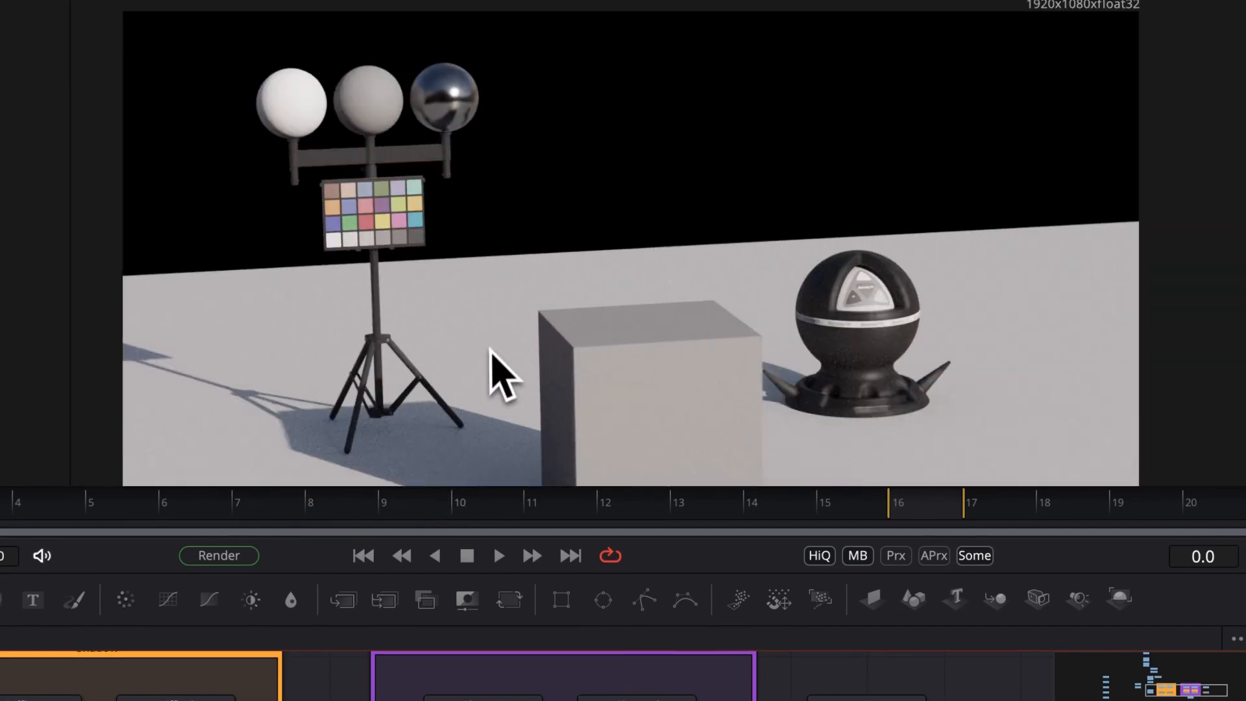
{"action": "left_click_drag", "start_coordinate": [491, 350], "coordinate": [534, 282]}
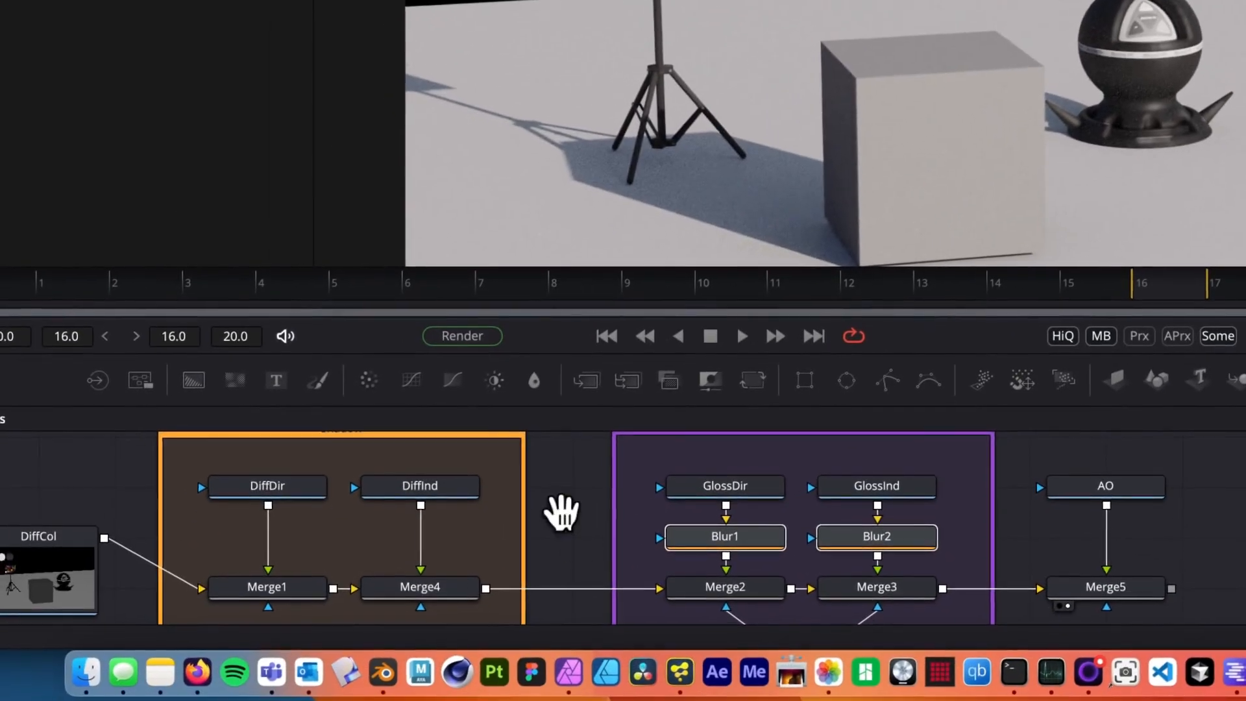
{"action": "left_click_drag", "start_coordinate": [559, 509], "coordinate": [639, 524]}
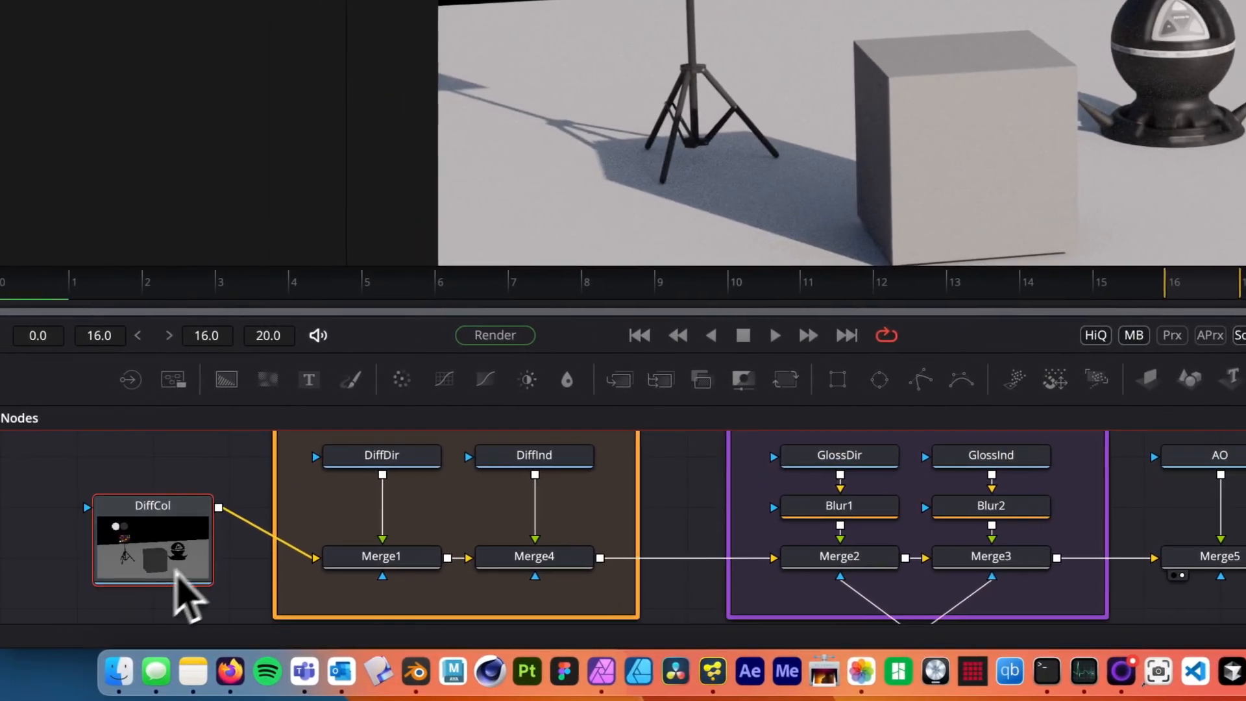
{"action": "left_click", "coordinate": [165, 593]}
{"action": "left_click", "coordinate": [399, 559]}
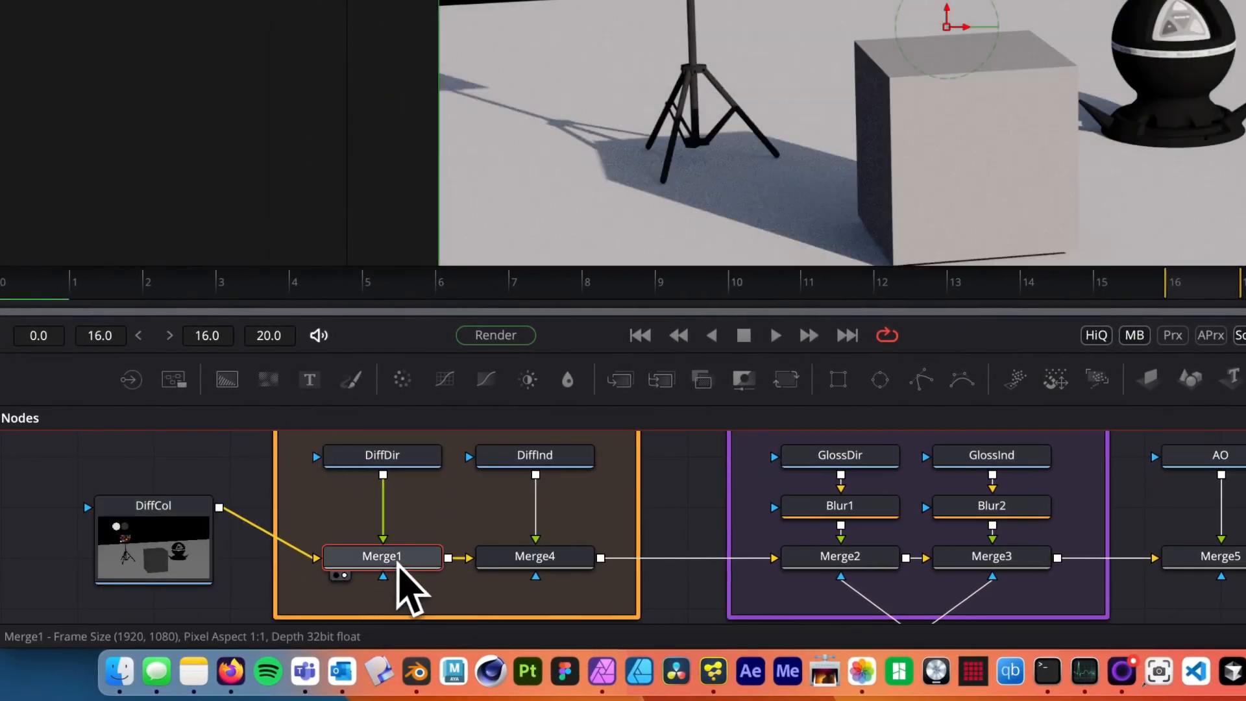
{"action": "left_click", "coordinate": [533, 559]}
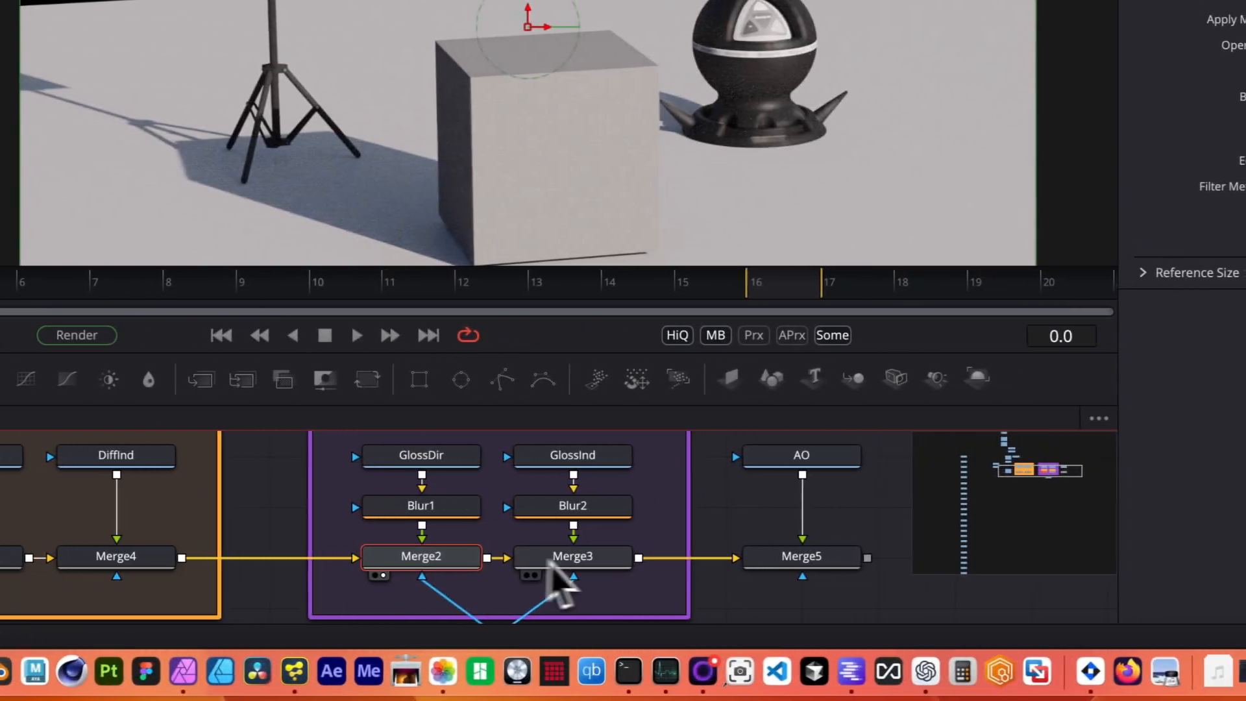
{"action": "left_click", "coordinate": [863, 557]}
{"action": "left_click", "coordinate": [824, 565]}
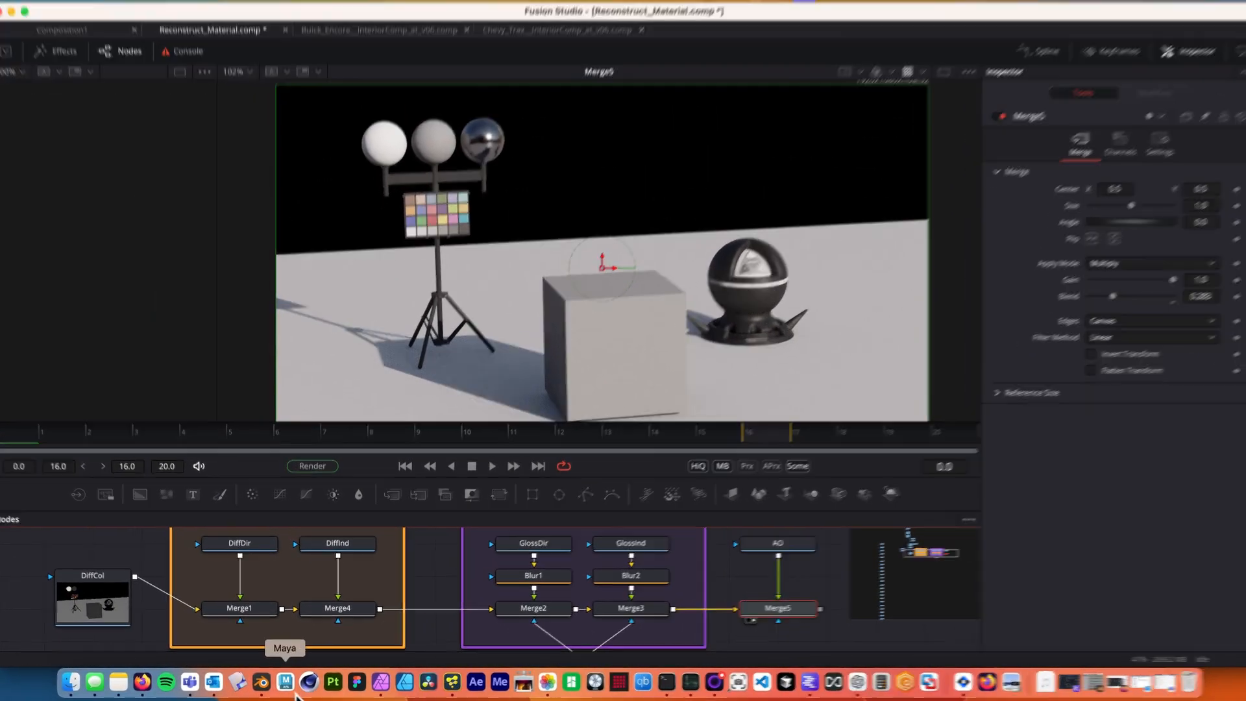
Switch to Blender and review the enabled view layer render passes and the EXR-MultiLayer output node.
{"action": "left_click", "coordinate": [262, 681]}
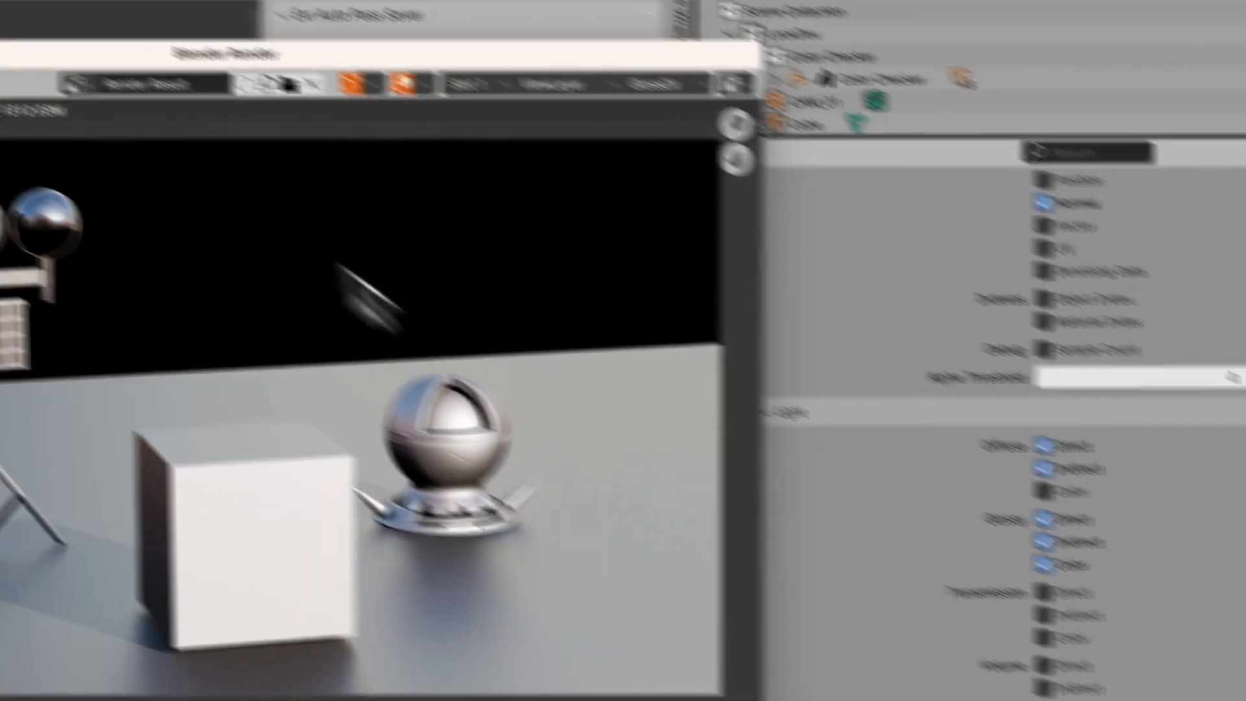
{"action": "left_click_drag", "start_coordinate": [133, 59], "coordinate": [658, 127]}
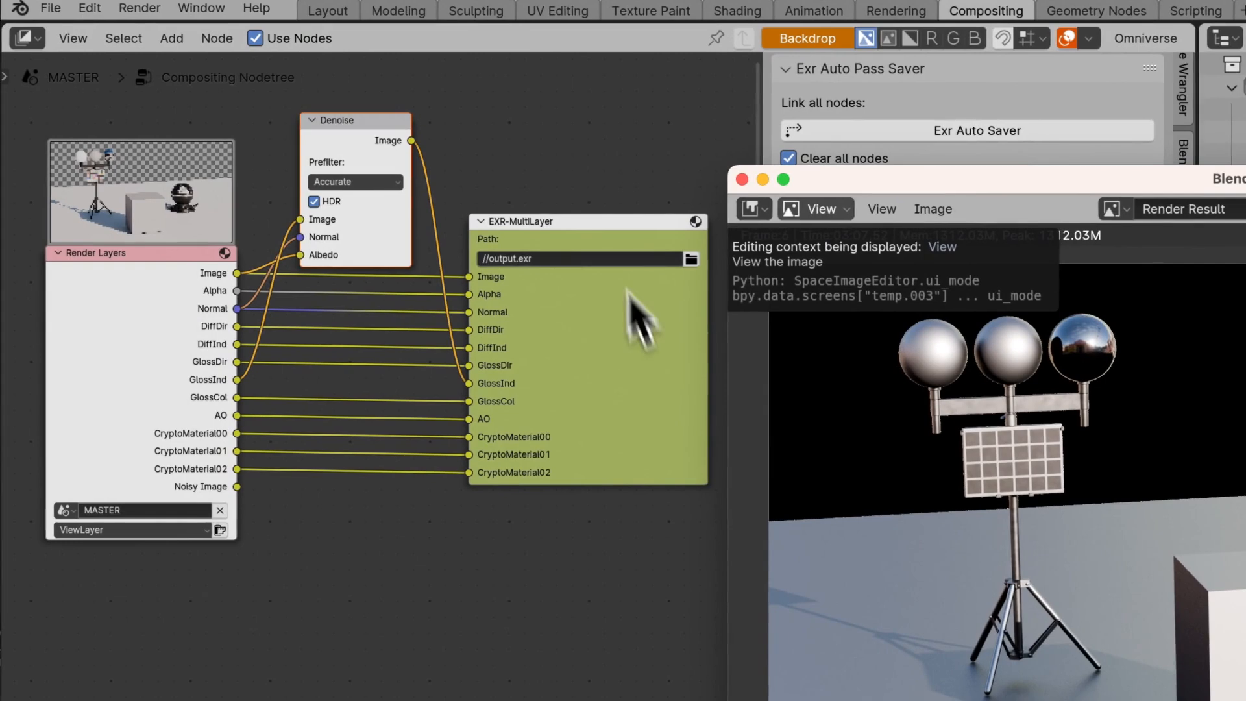
{"action": "left_click_drag", "start_coordinate": [546, 236], "coordinate": [524, 221]}
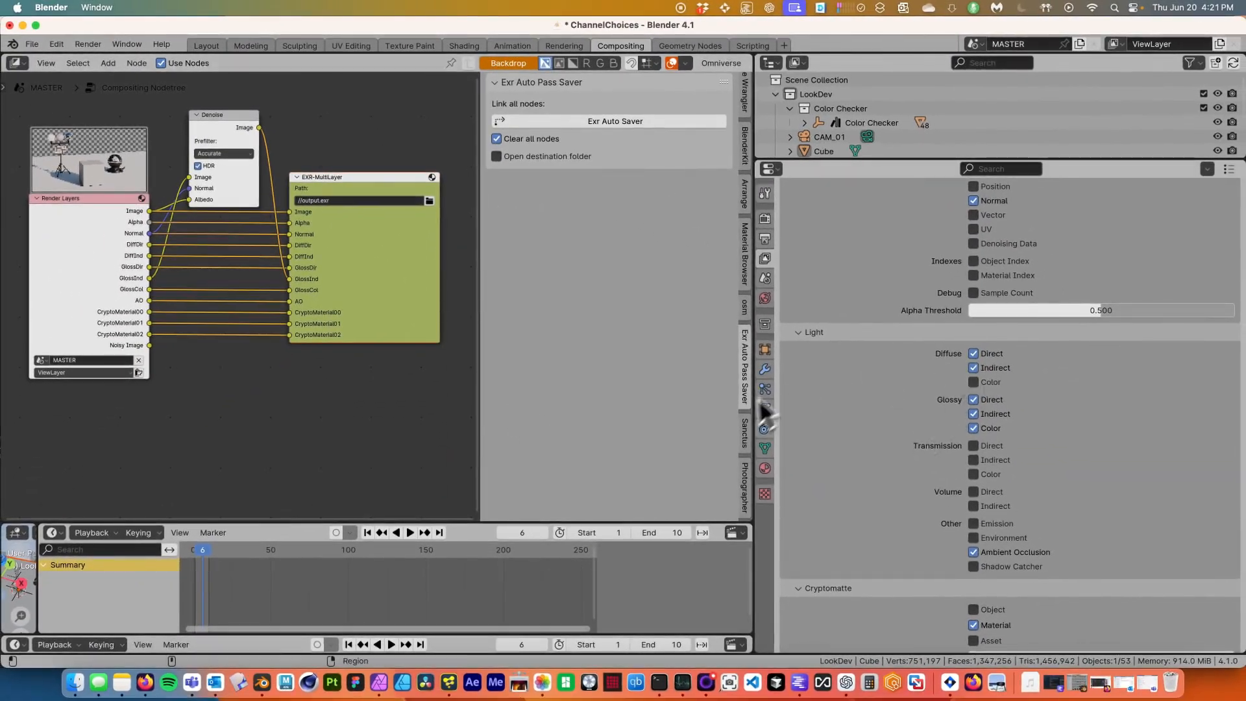
{"action": "scroll", "coordinate": [947, 444], "scroll_direction": "up", "scroll_amount": 5}
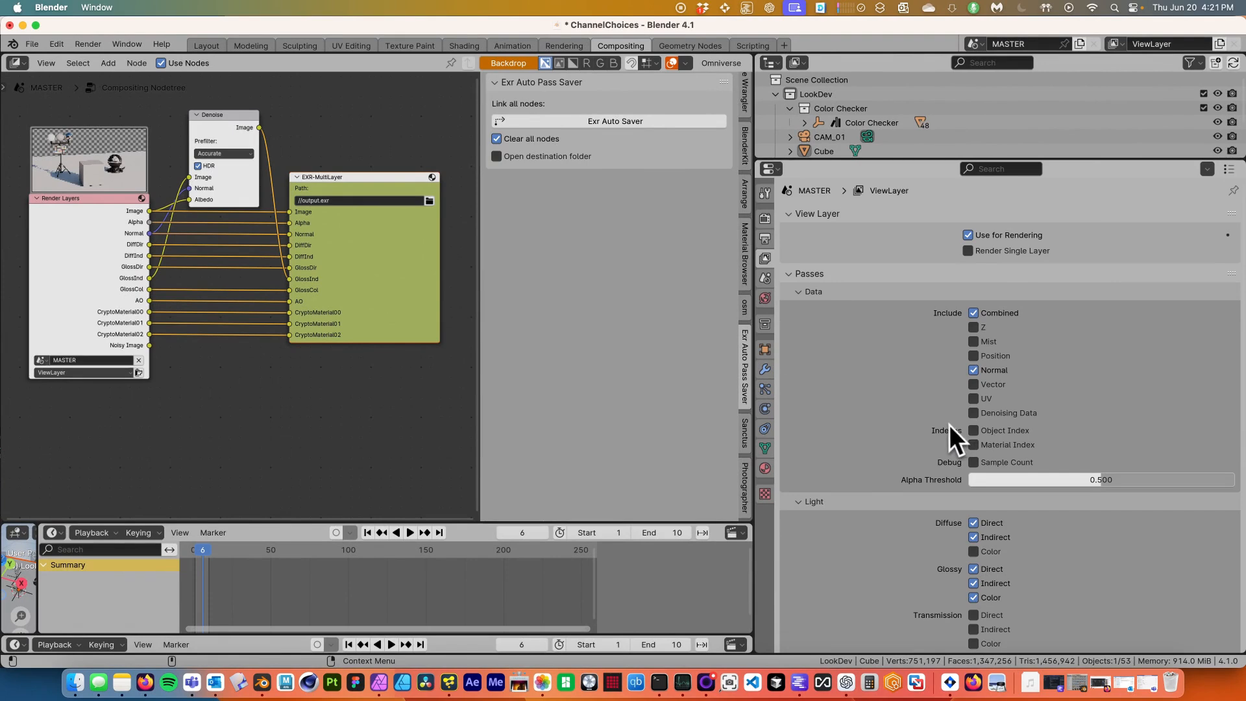
{"action": "scroll", "coordinate": [866, 448], "scroll_direction": "down", "scroll_amount": 3}
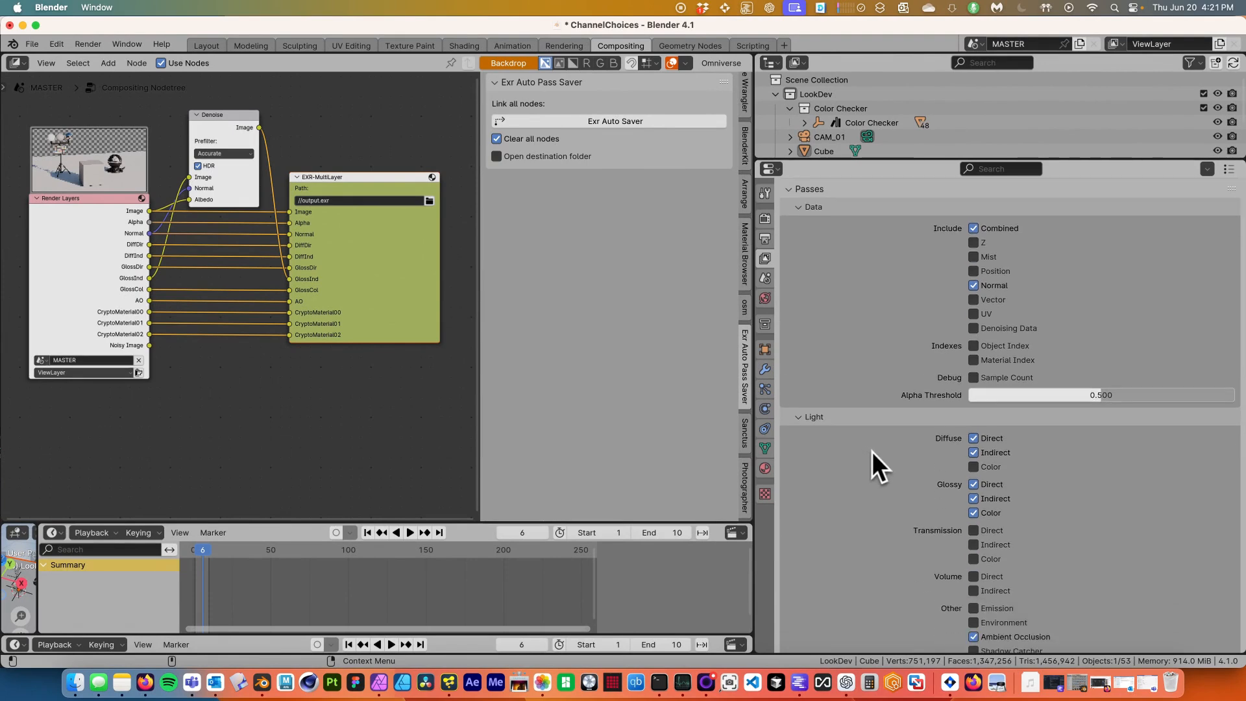